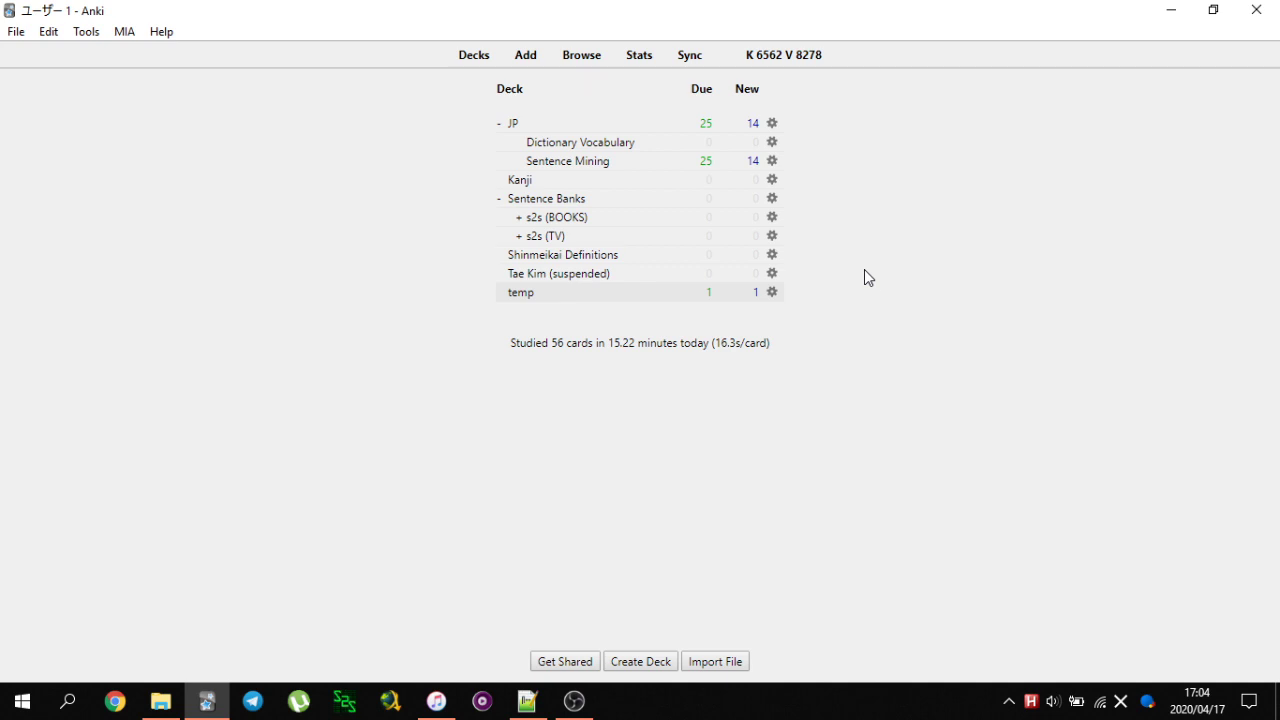
- Study the temp deck: reveal the first card's answer, check its word readings and grade it 当たり
{"action": "left_click", "coordinate": [521, 293]}
{"action": "left_click", "coordinate": [739, 164]}
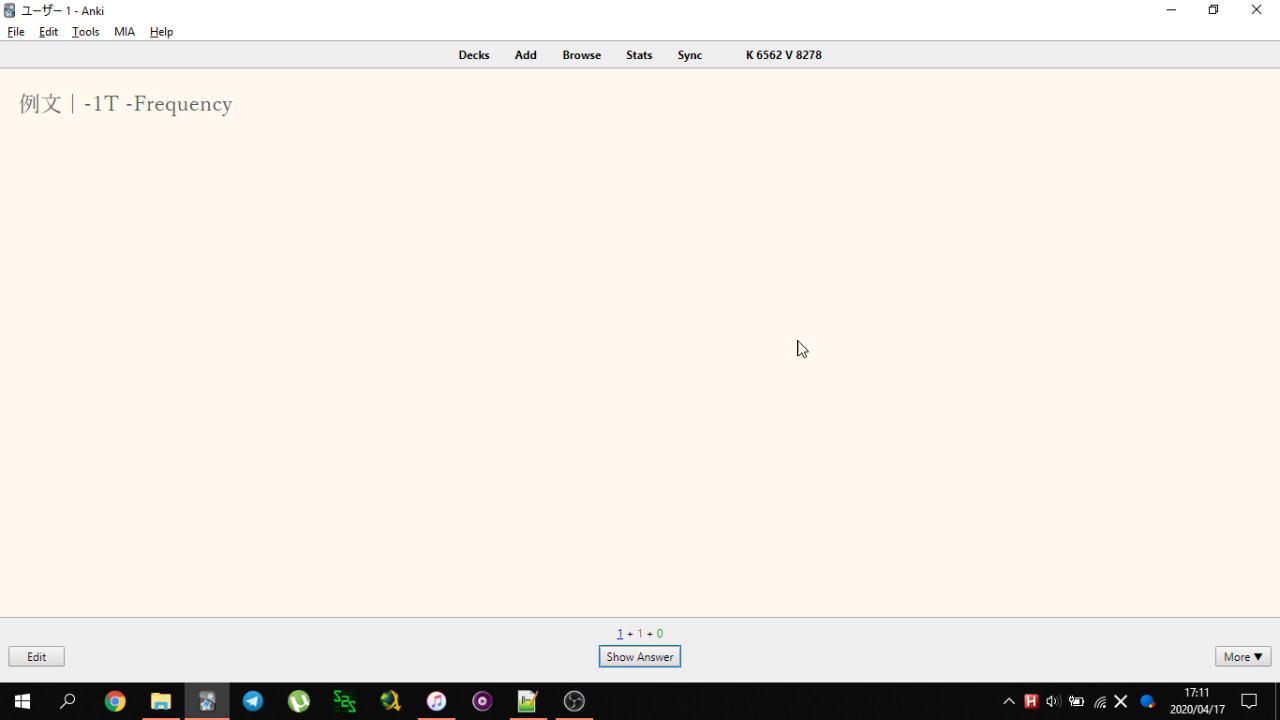
{"action": "key", "text": "space"}
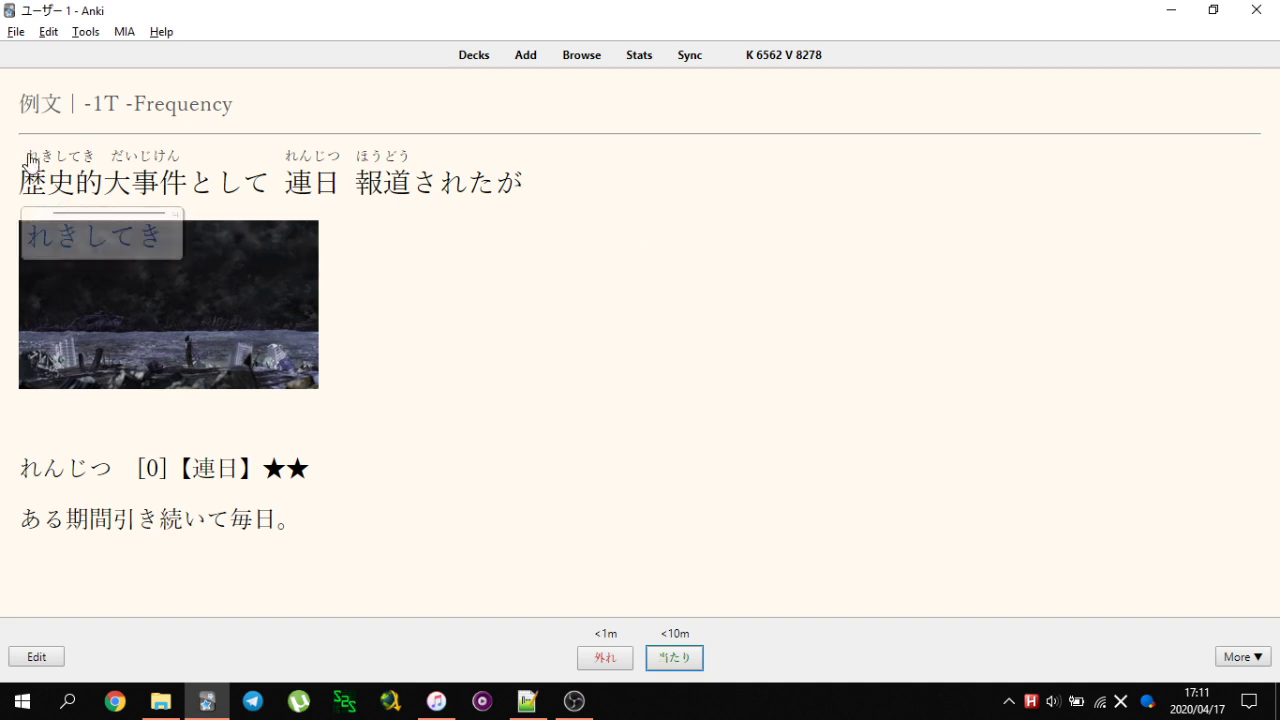
{"action": "mouse_move", "coordinate": [172, 161]}
{"action": "mouse_move", "coordinate": [372, 192]}
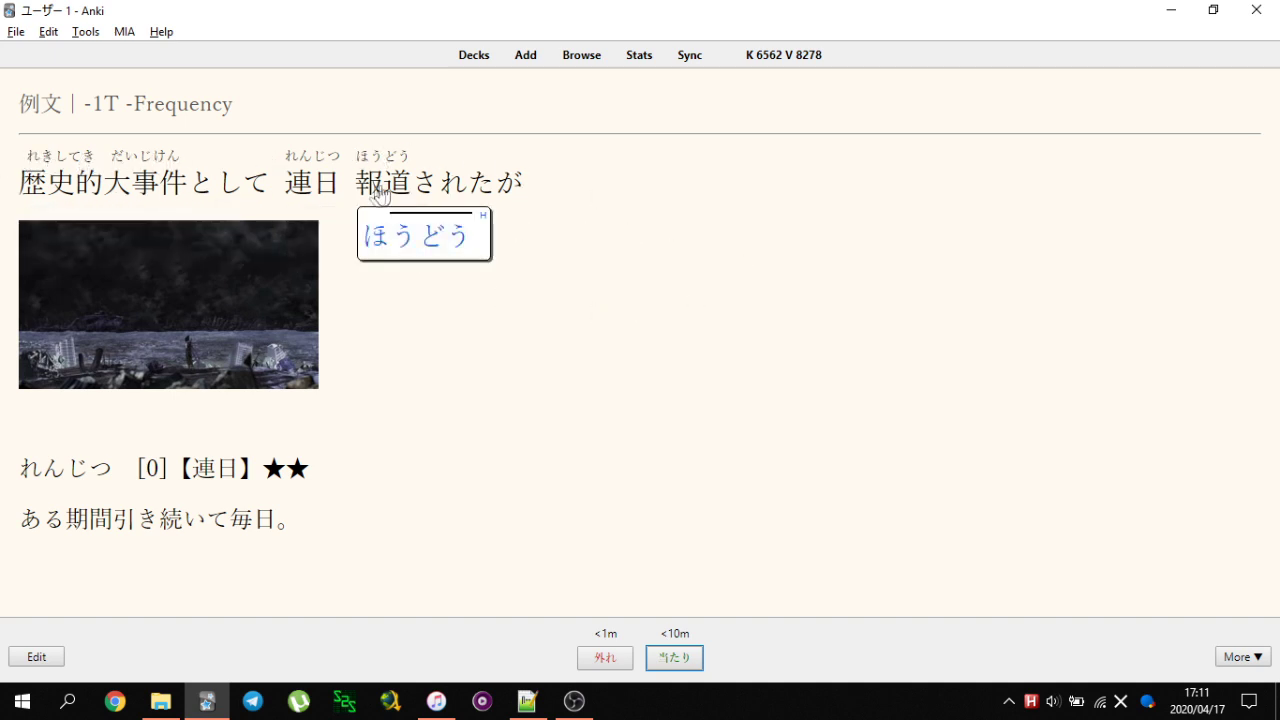
{"action": "left_click_drag", "start_coordinate": [337, 337], "coordinate": [175, 331]}
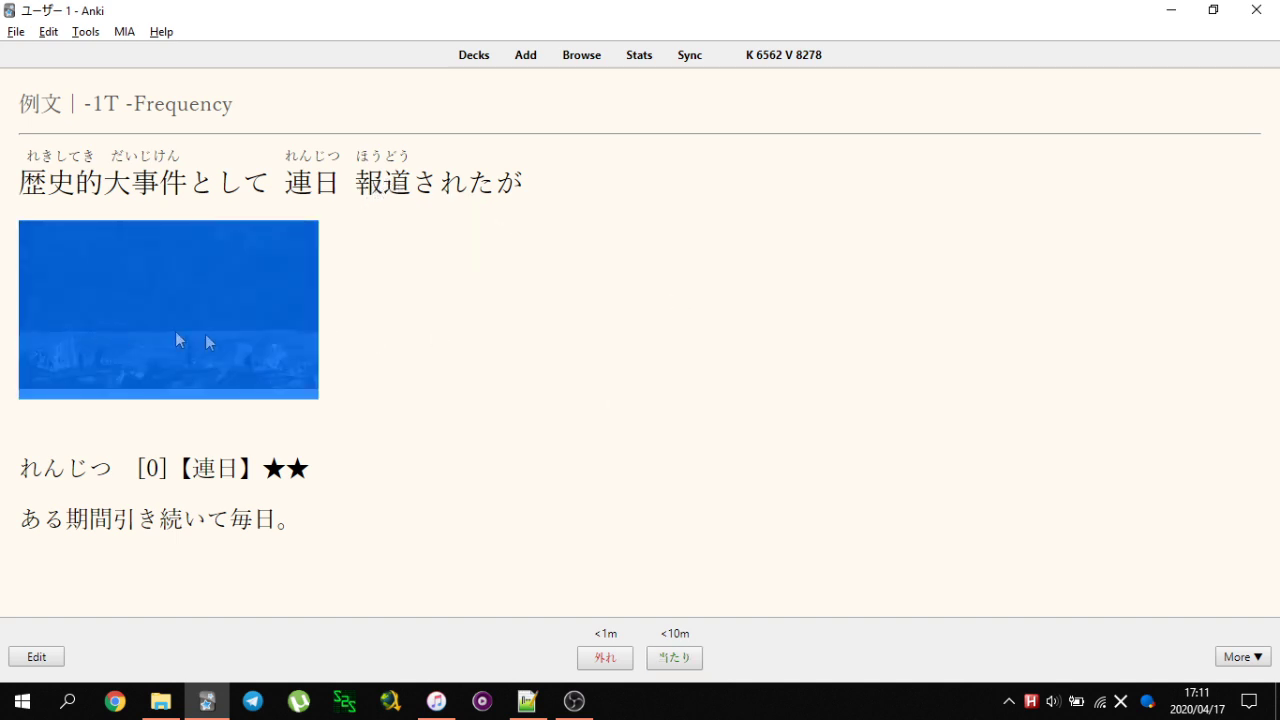
{"action": "left_click", "coordinate": [345, 367]}
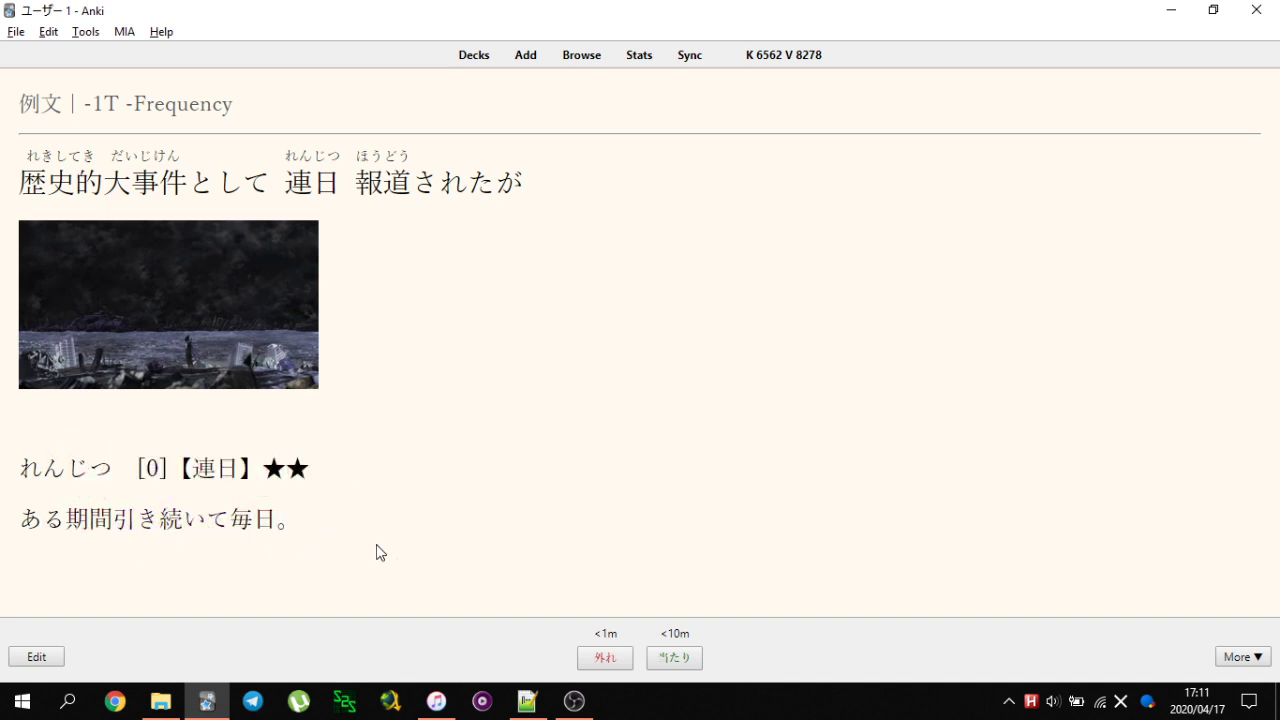
{"action": "key", "text": "space"}
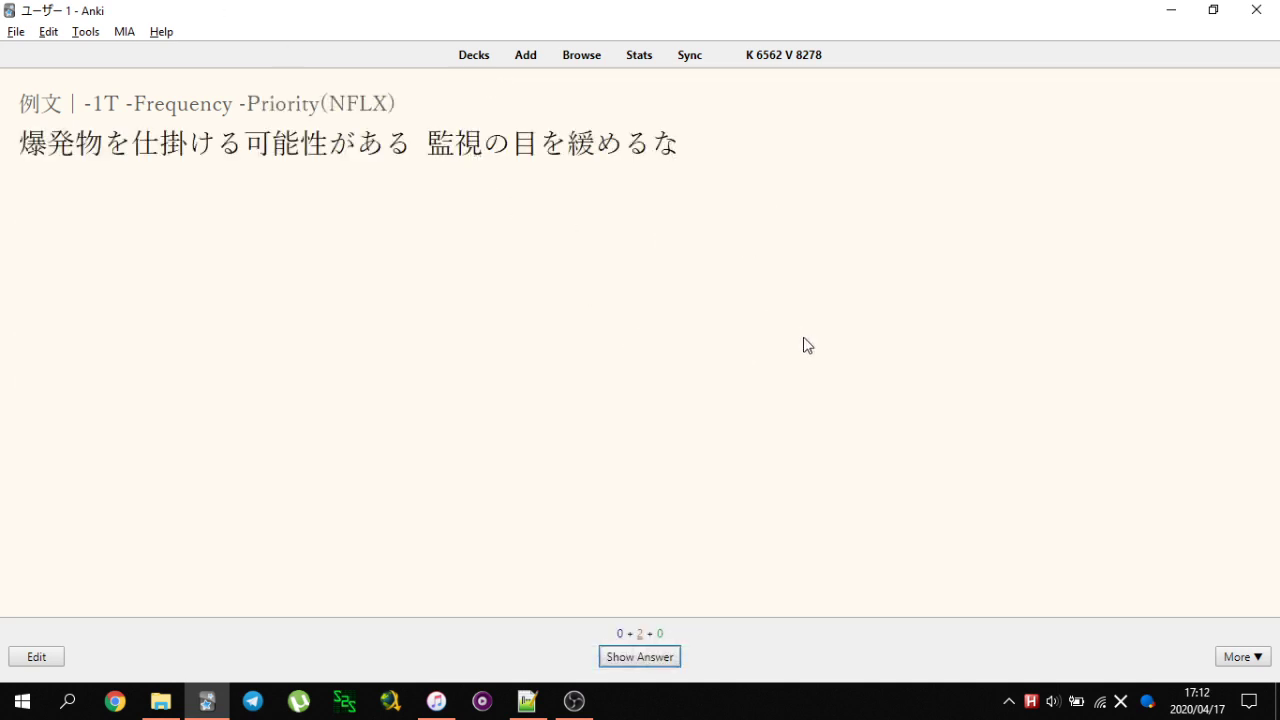
- Reveal the answer of the 監視の目を緩めるな sentence card and read through its definition
{"action": "left_click_drag", "start_coordinate": [700, 160], "coordinate": [248, 155]}
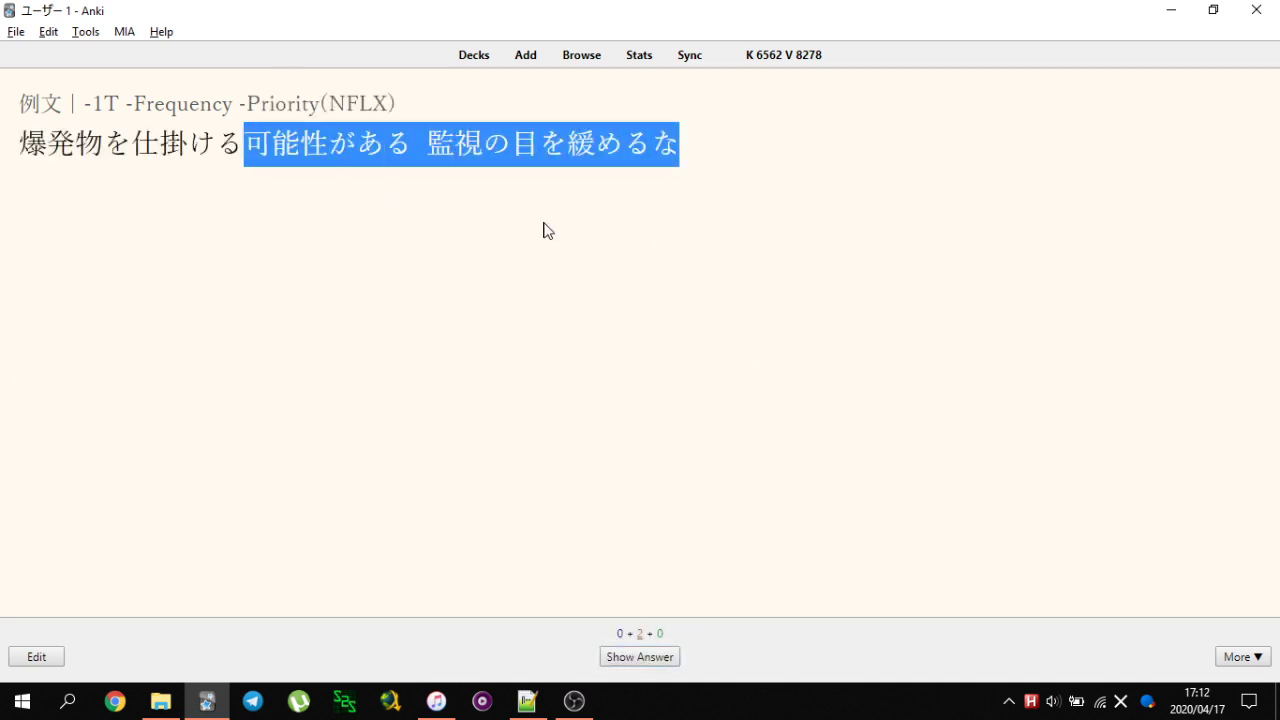
{"action": "left_click", "coordinate": [641, 150]}
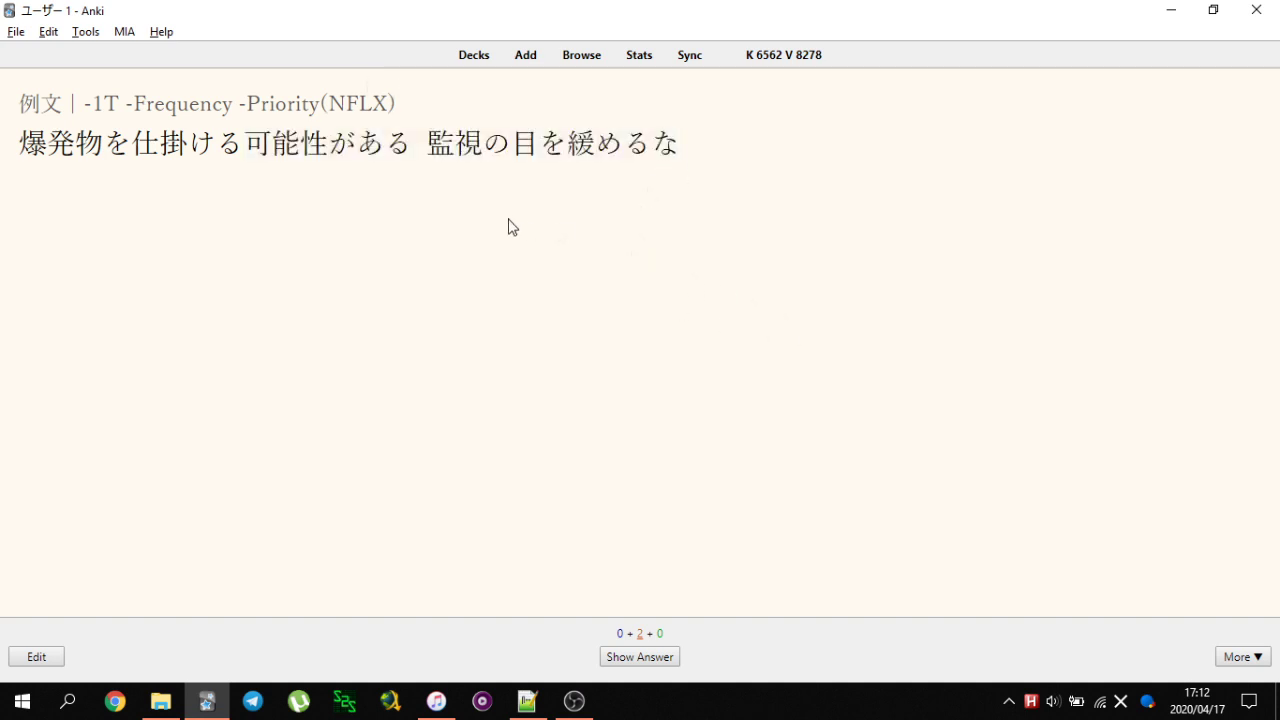
{"action": "key", "text": "space"}
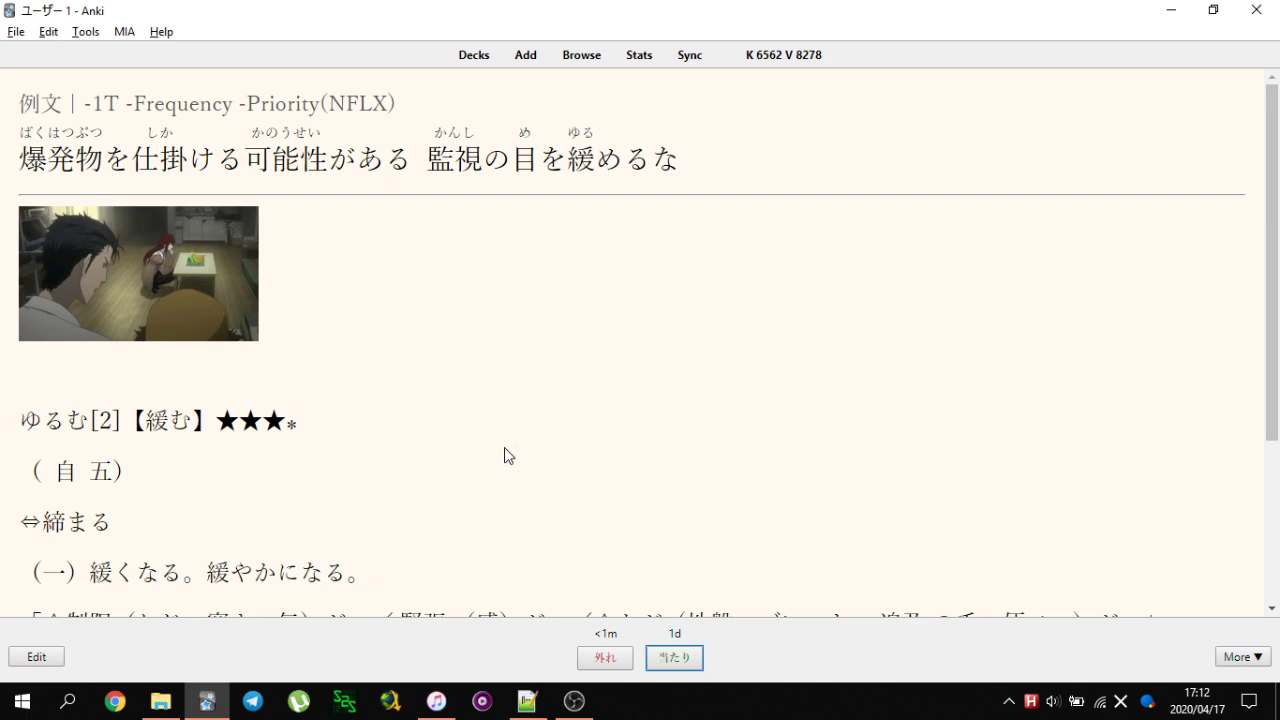
{"action": "scroll", "coordinate": [500, 455], "scroll_direction": "down", "scroll_amount": 4}
{"action": "scroll", "coordinate": [594, 524], "scroll_direction": "up", "scroll_amount": 4}
{"action": "scroll", "coordinate": [593, 536], "scroll_direction": "down", "scroll_amount": 3}
{"action": "scroll", "coordinate": [340, 350], "scroll_direction": "up", "scroll_amount": 3}
- Leave the review, view the Sentence Mining deck and return to the deck list
{"action": "left_click", "coordinate": [474, 56]}
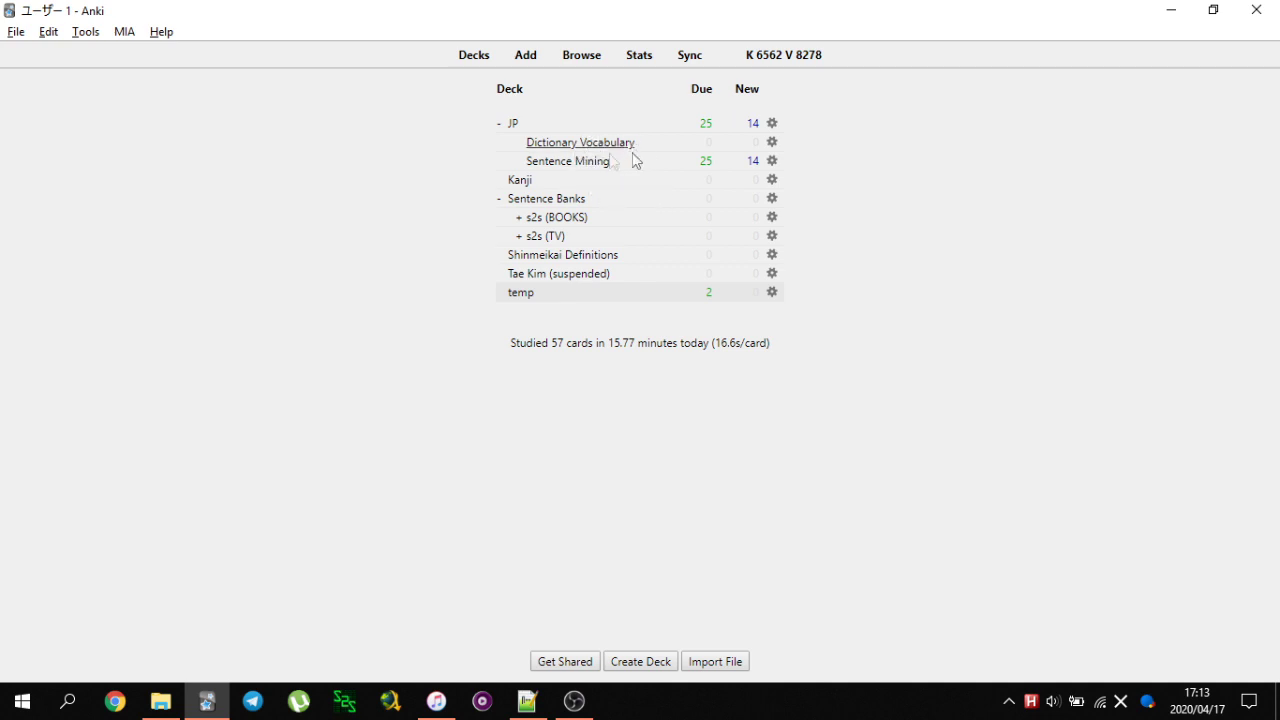
{"action": "left_click", "coordinate": [570, 164]}
{"action": "left_click", "coordinate": [474, 55]}
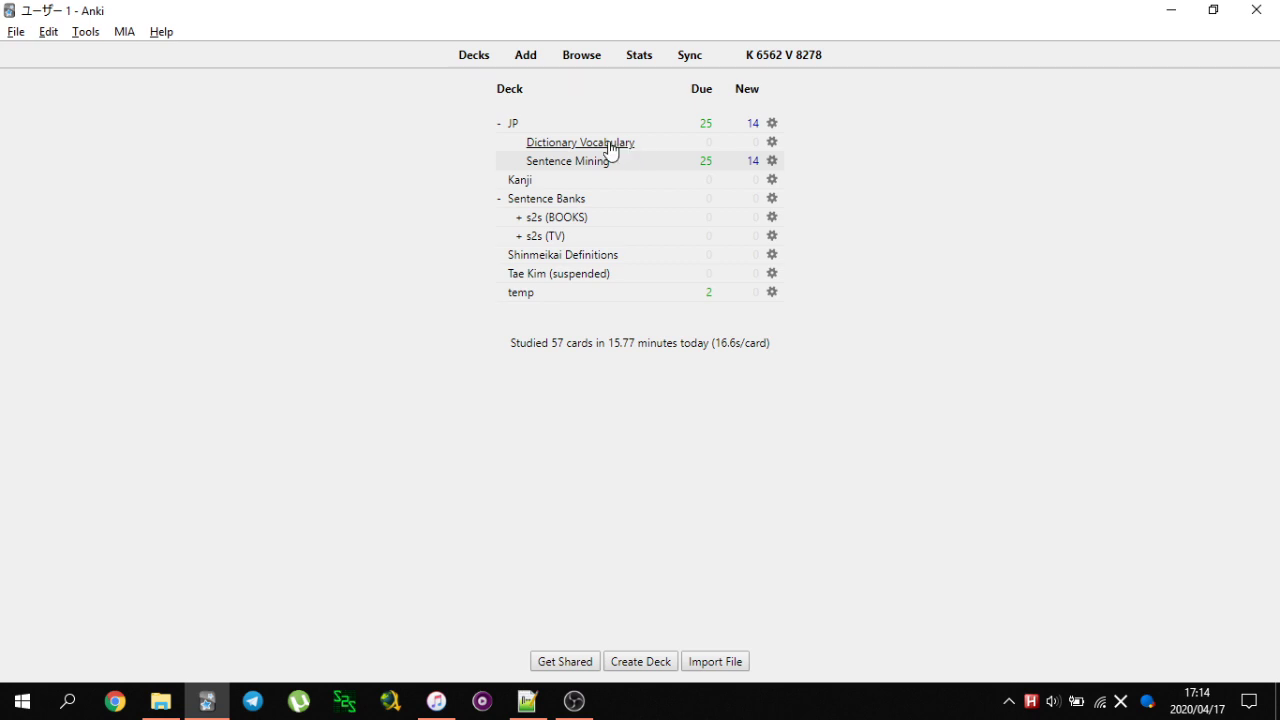
- Open the card browser and list the cards of the VioletEvergarden deck under Sentence Banks, s2s (TV)
{"action": "left_click", "coordinate": [583, 57]}
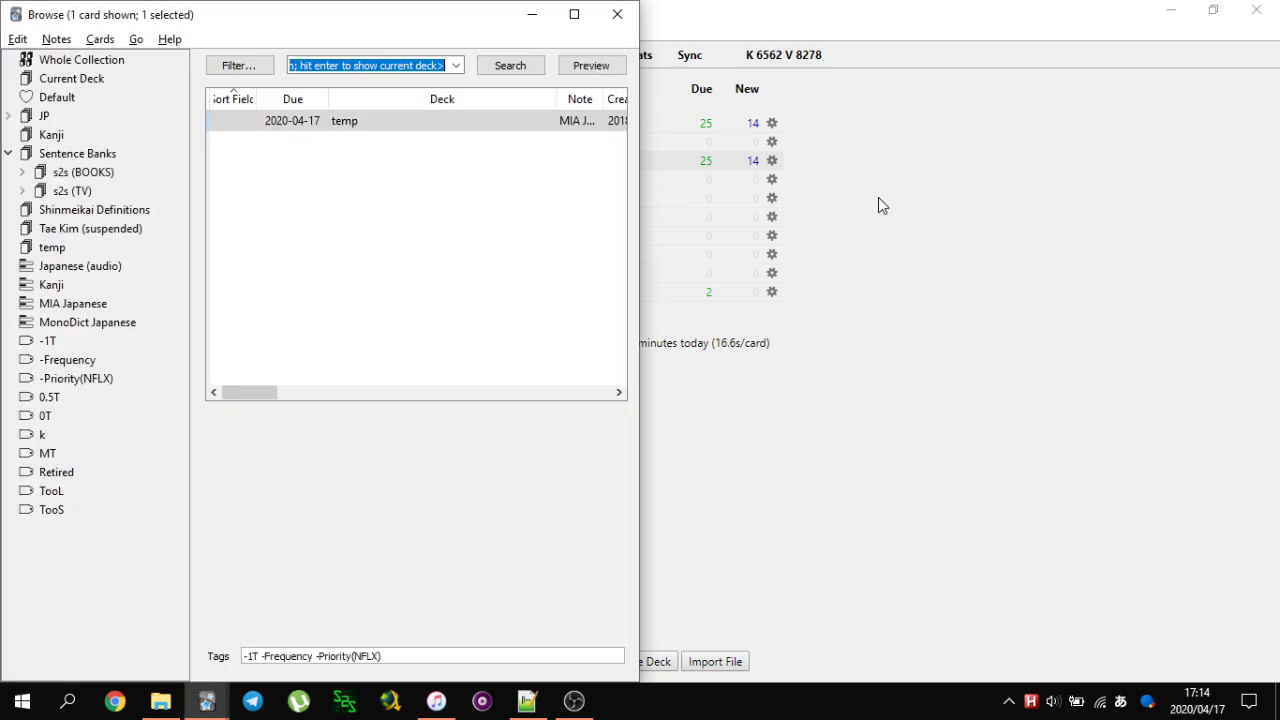
{"action": "left_click", "coordinate": [22, 190]}
{"action": "scroll", "coordinate": [120, 230], "scroll_direction": "down", "scroll_amount": 4}
{"action": "scroll", "coordinate": [122, 210], "scroll_direction": "up", "scroll_amount": 3}
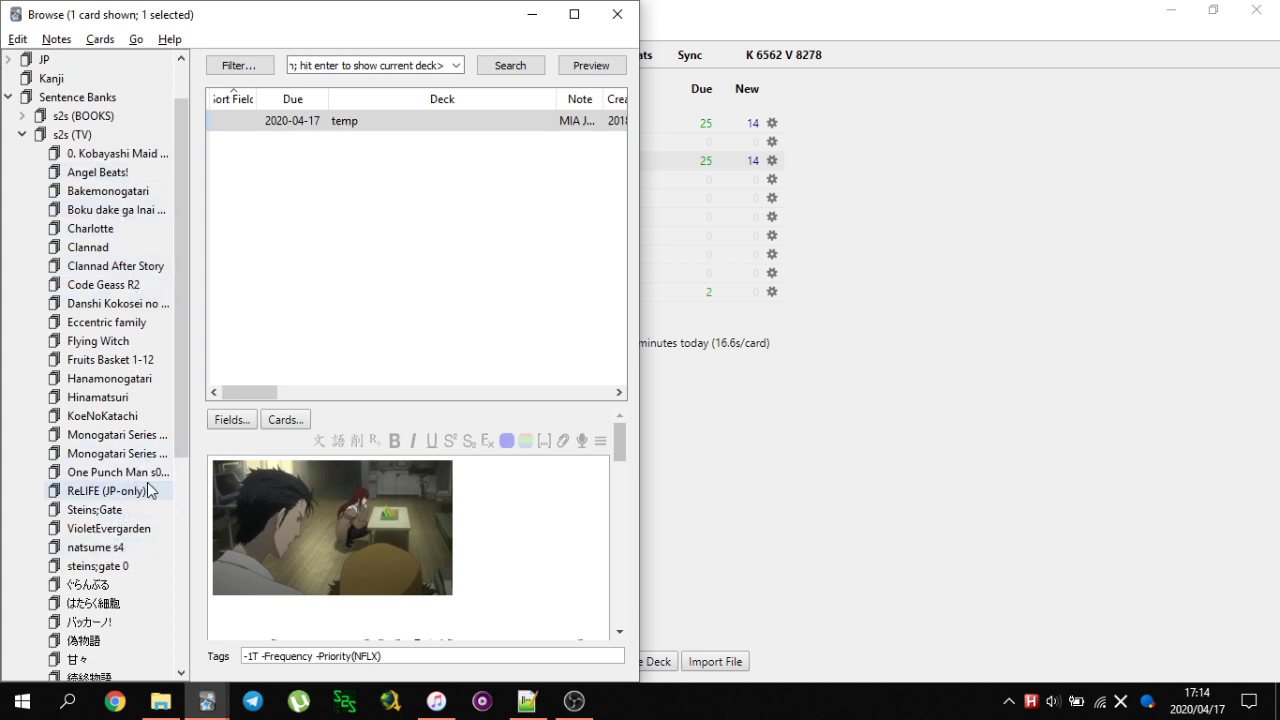
{"action": "left_click_drag", "start_coordinate": [184, 423], "coordinate": [187, 458]}
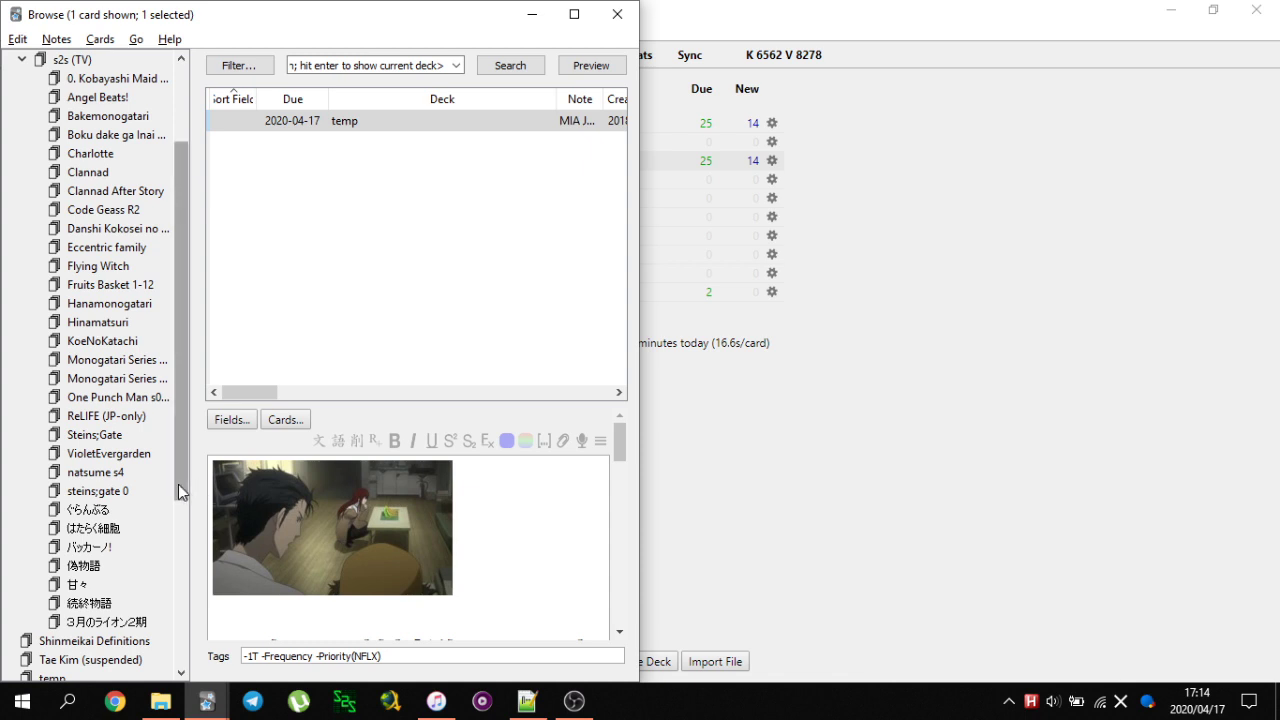
{"action": "left_click", "coordinate": [118, 455]}
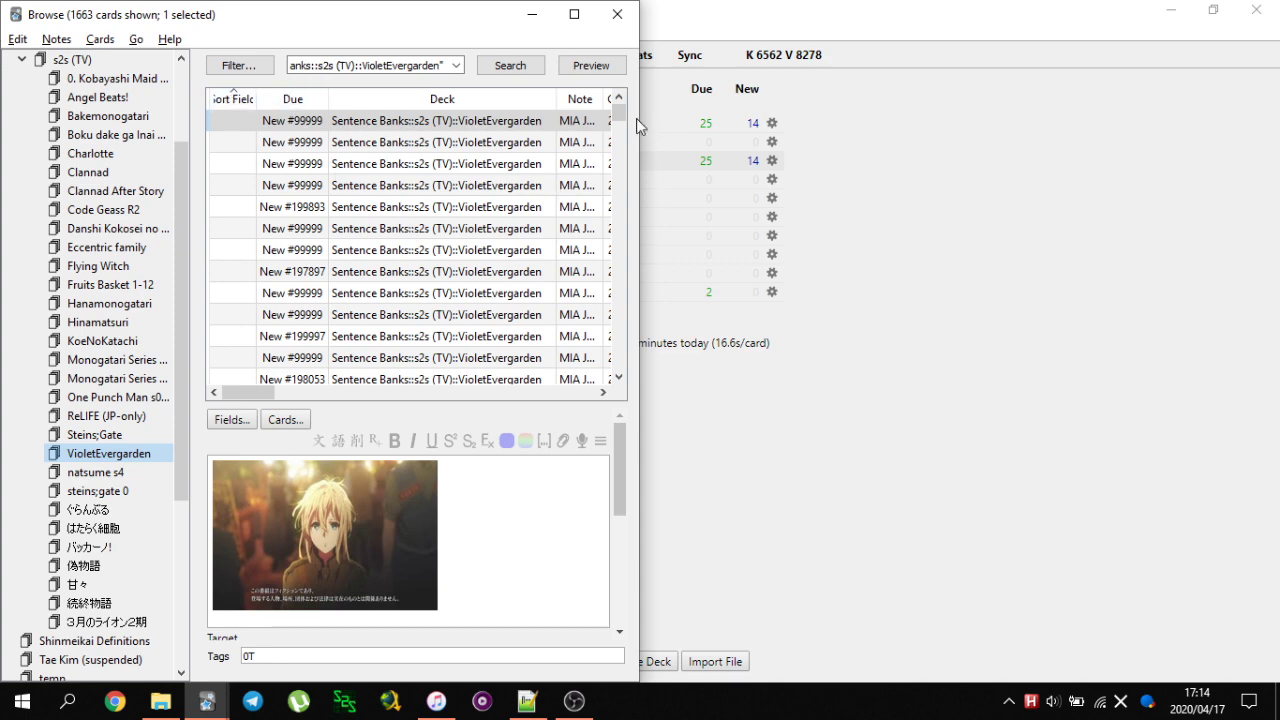
{"action": "left_click_drag", "start_coordinate": [619, 112], "coordinate": [620, 216]}
{"action": "left_click_drag", "start_coordinate": [618, 248], "coordinate": [618, 113]}
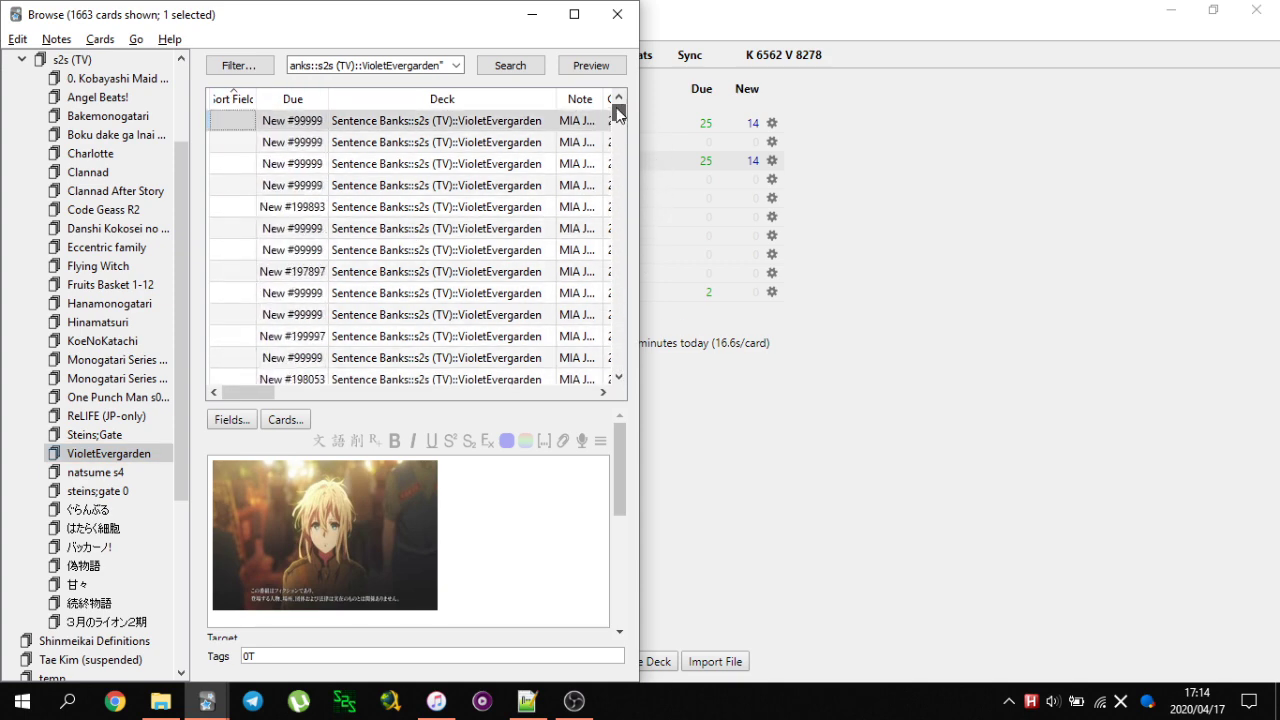
- Collapse the s2s (TV) deck tree and narrow the VioletEvergarden cards to those tagged both -1T and -Frequency
{"action": "left_click", "coordinate": [22, 59]}
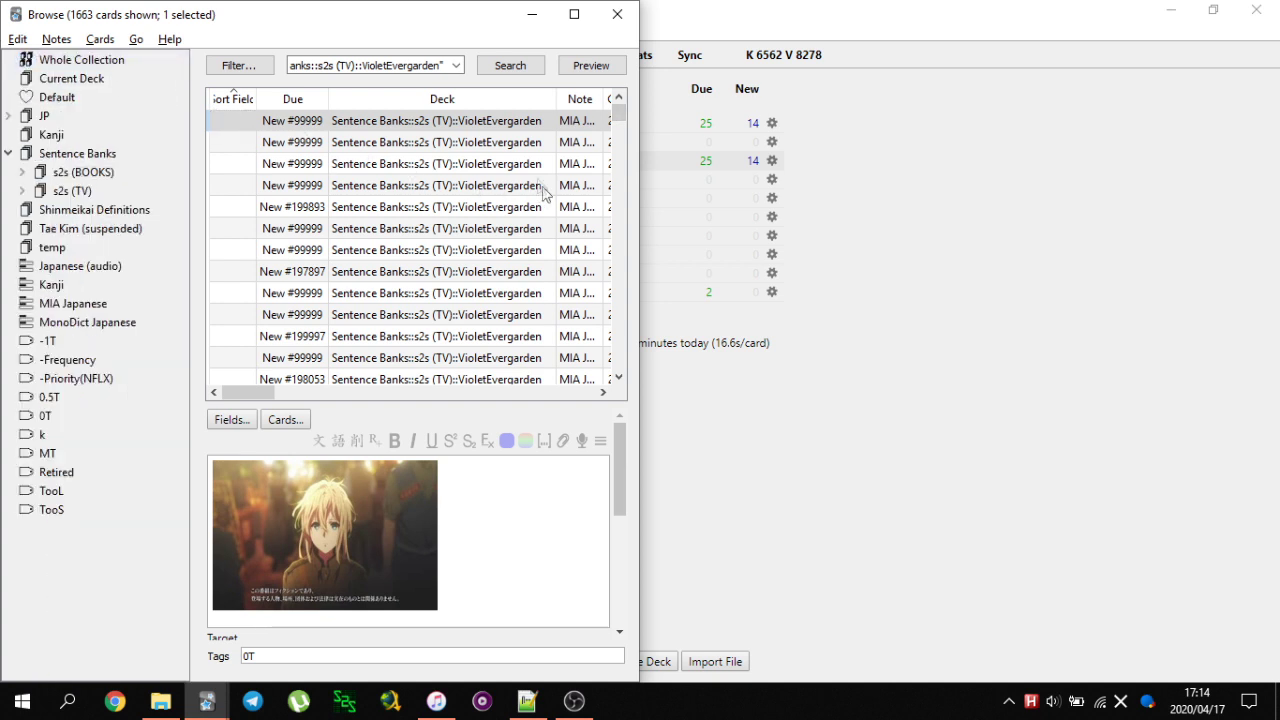
{"action": "left_click", "coordinate": [495, 125]}
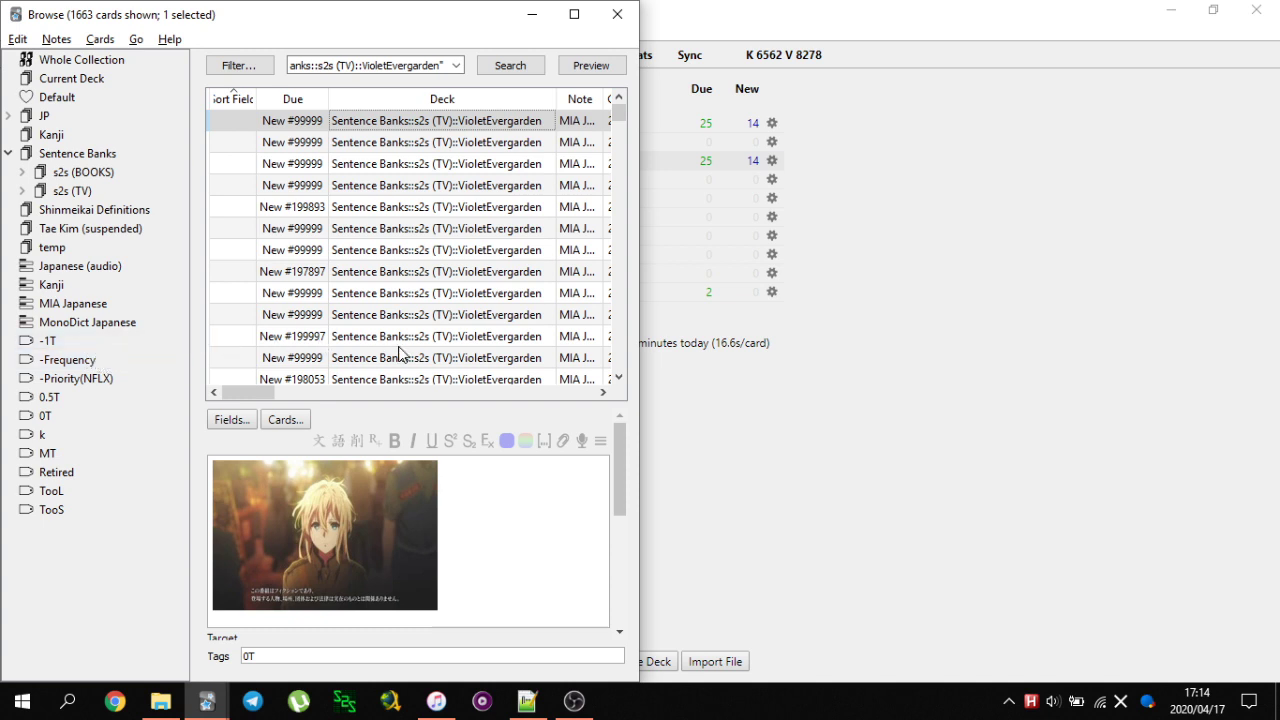
{"action": "left_click", "coordinate": [98, 344], "text": "ctrl"}
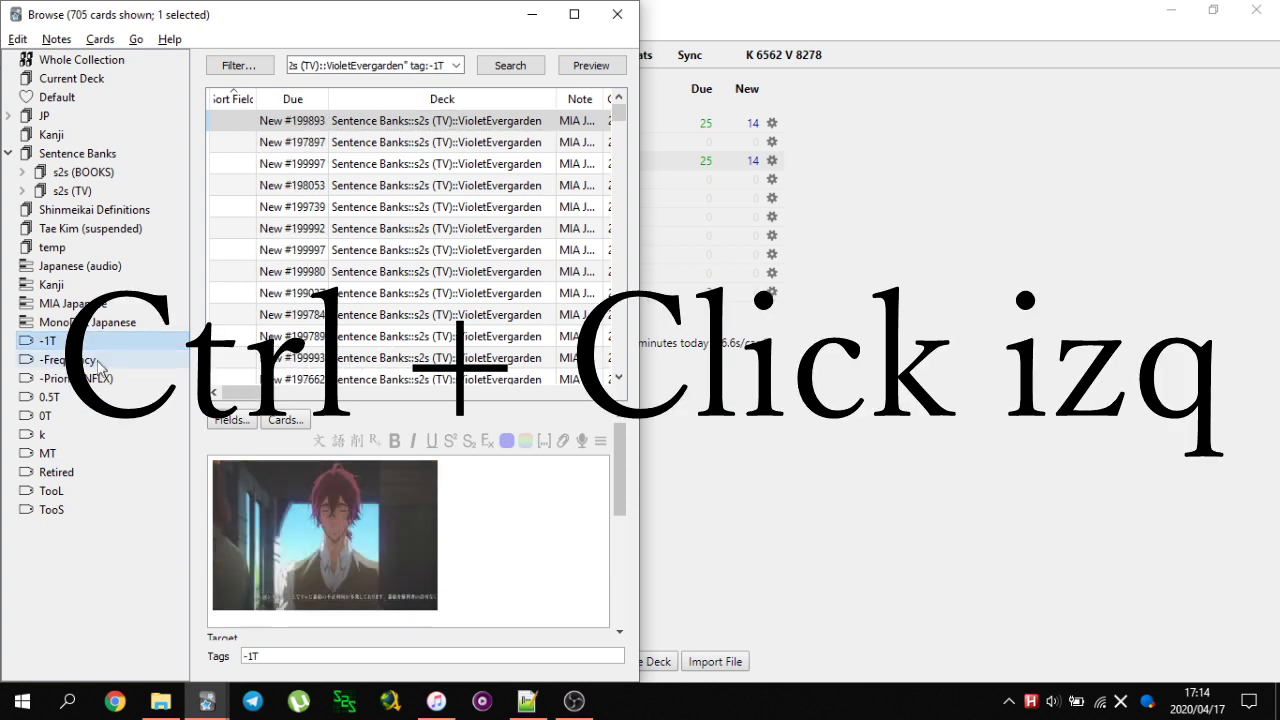
{"action": "left_click", "coordinate": [98, 362], "text": "ctrl"}
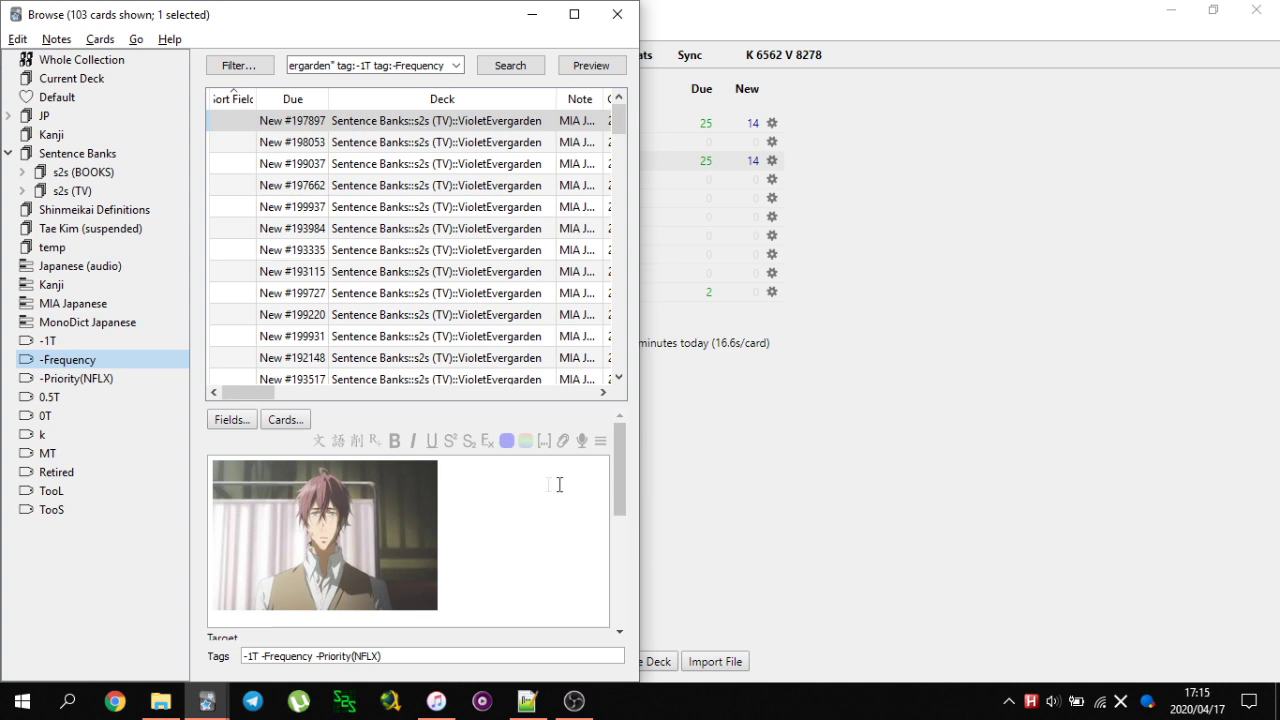
- Examine the first result's Target and audio fields and preview both sides of the card
{"action": "scroll", "coordinate": [508, 530], "scroll_direction": "down", "scroll_amount": 5}
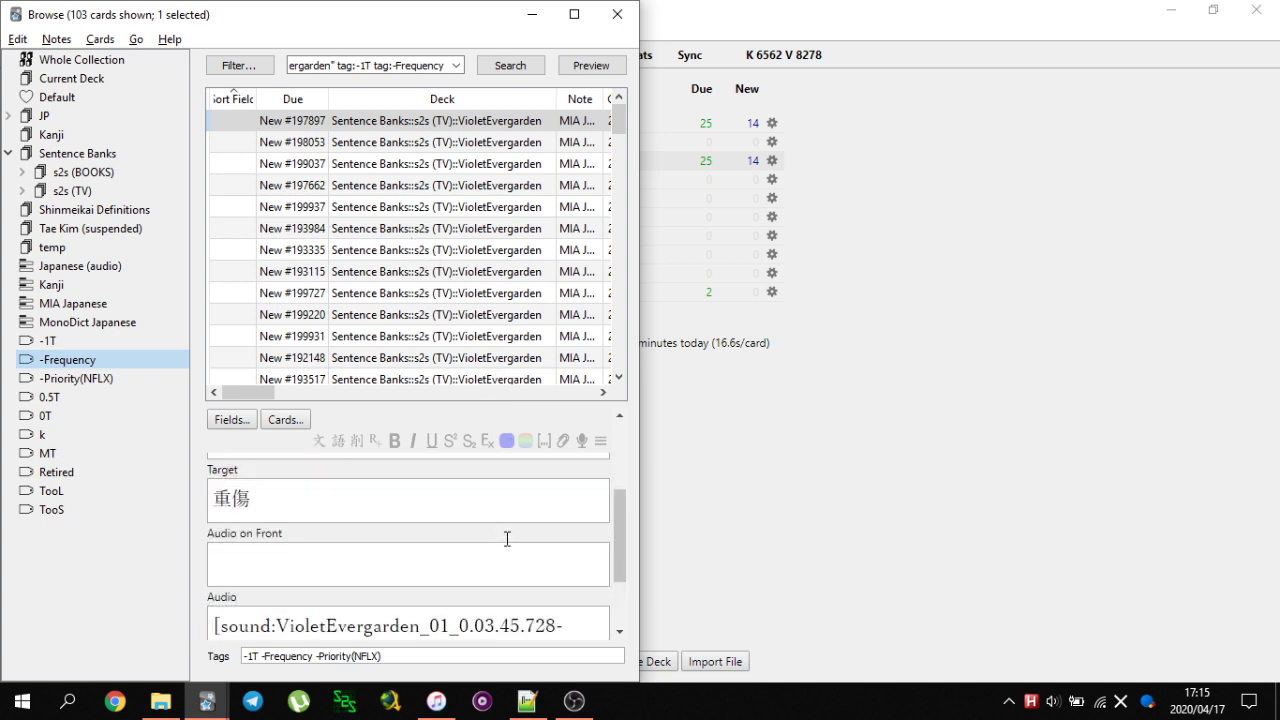
{"action": "scroll", "coordinate": [510, 600], "scroll_direction": "down", "scroll_amount": 1}
{"action": "scroll", "coordinate": [508, 580], "scroll_direction": "up", "scroll_amount": 6}
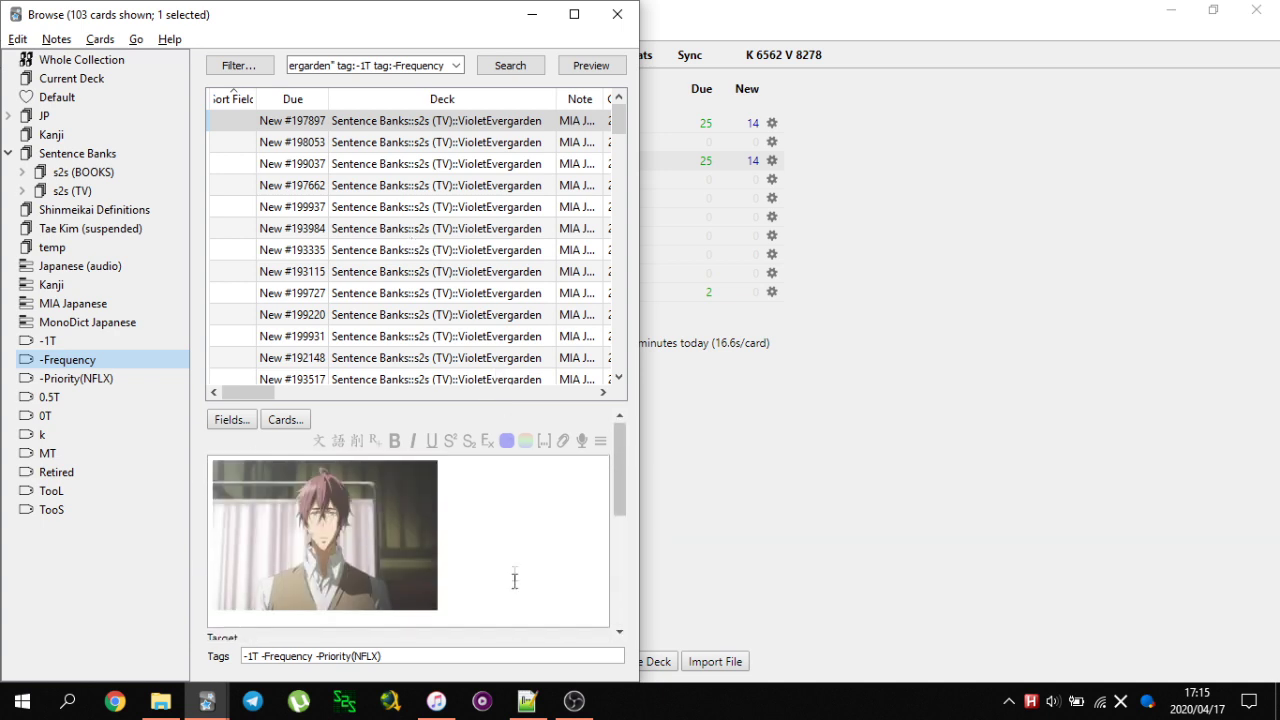
{"action": "left_click", "coordinate": [591, 66]}
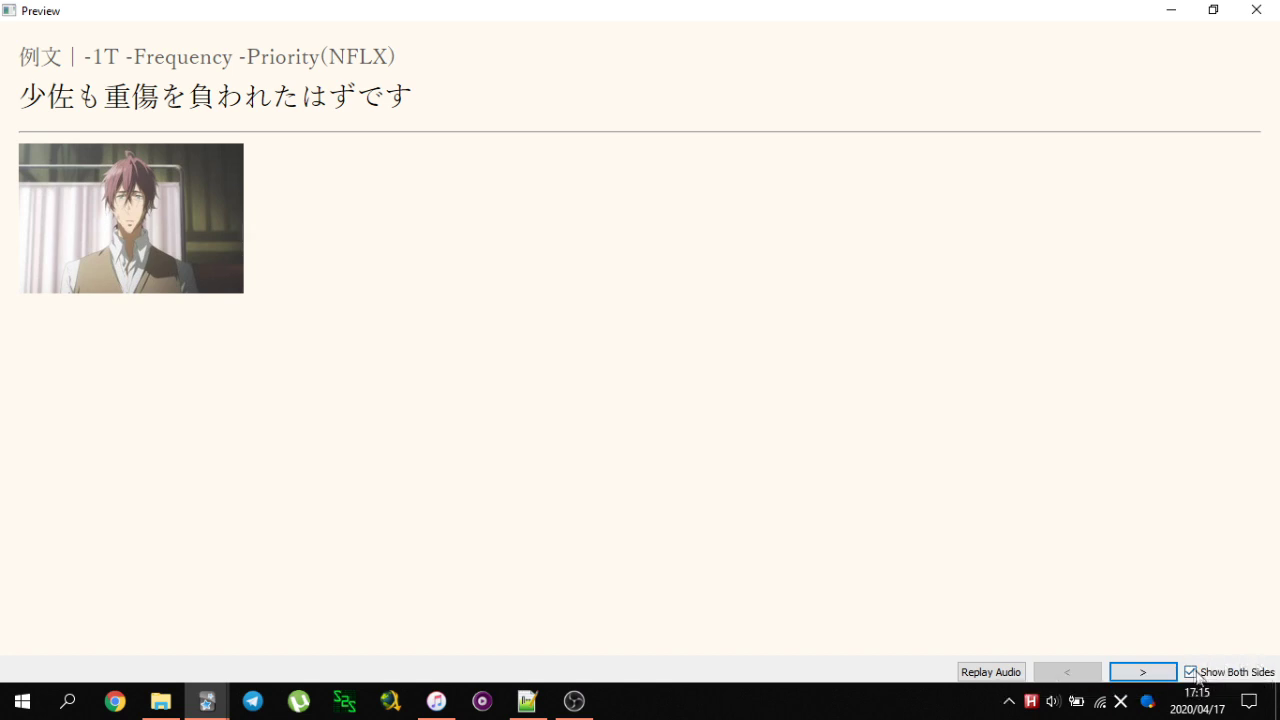
{"action": "left_click", "coordinate": [1172, 10]}
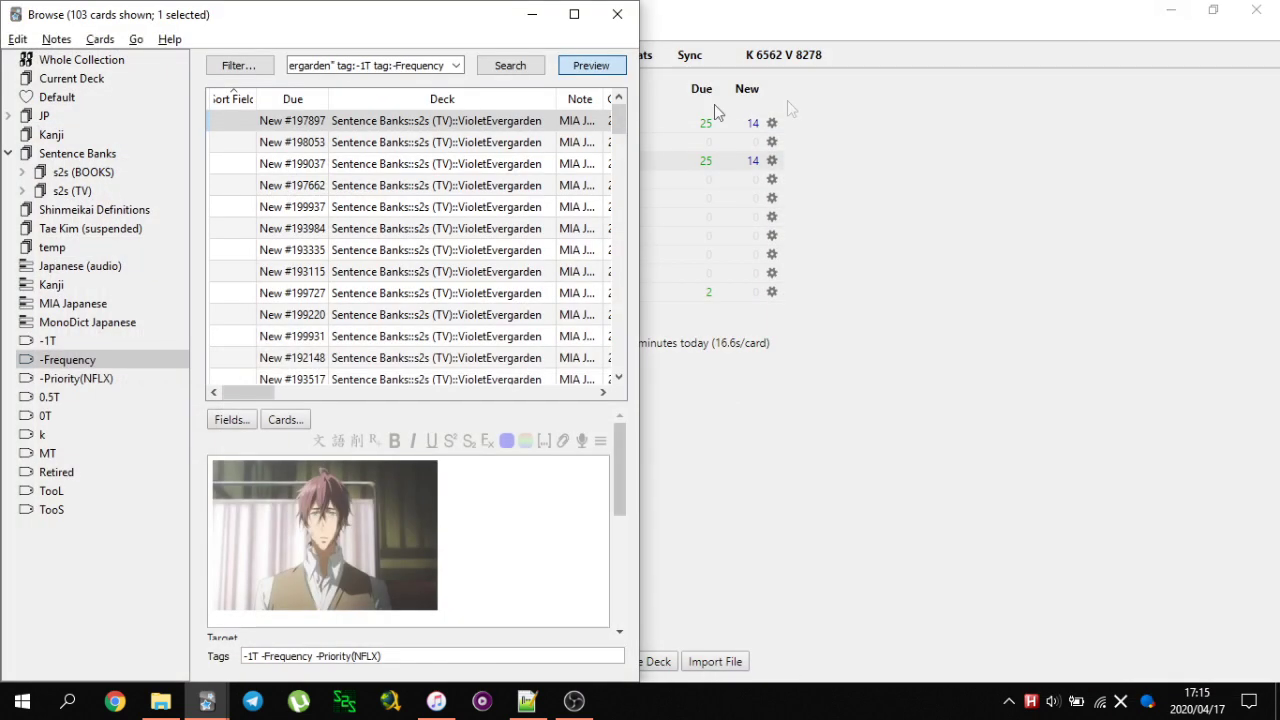
- Open the MIA Dictionary and look up the first VioletEvergarden card's Target word 重傷
{"action": "left_click", "coordinate": [483, 230]}
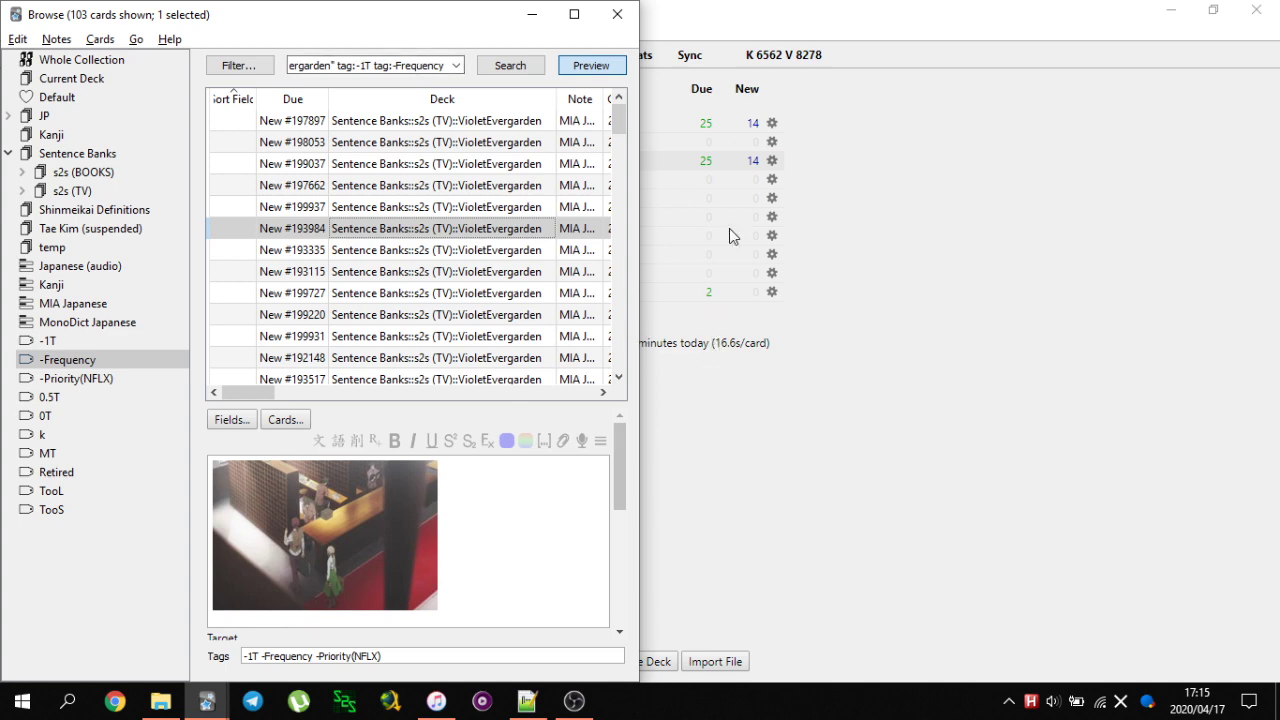
{"action": "key", "text": "ctrl+w"}
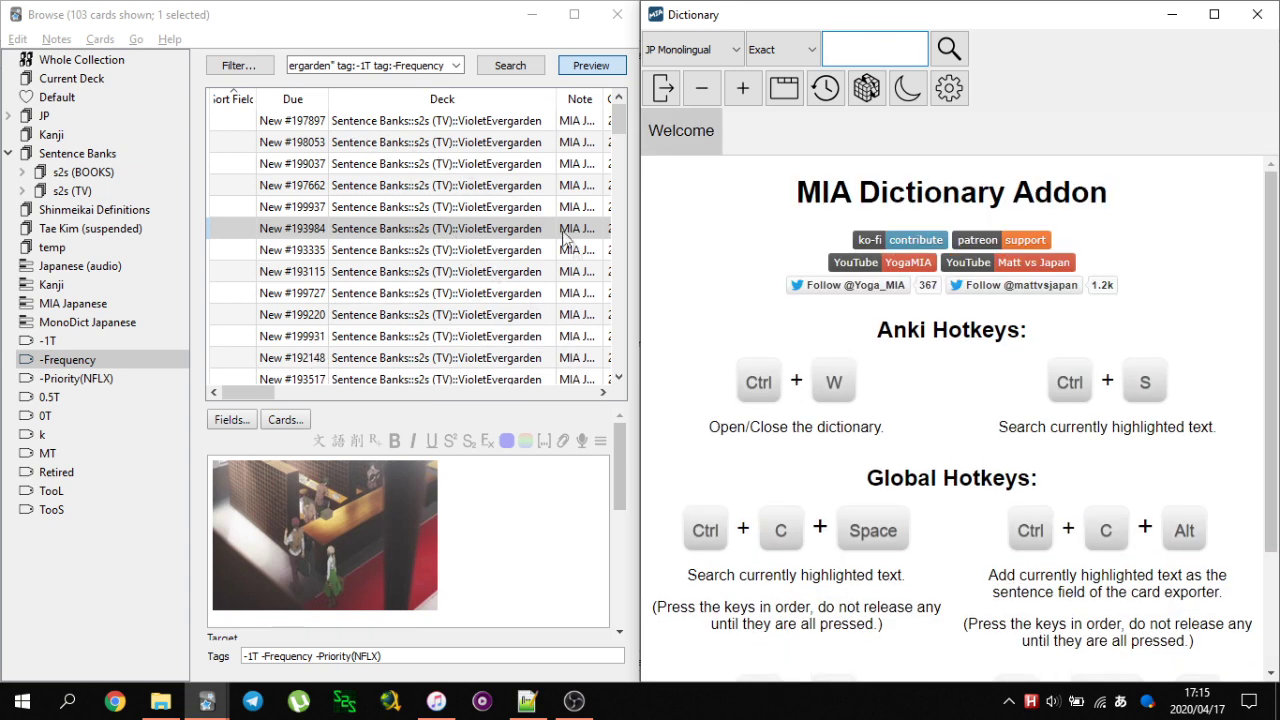
{"action": "left_click", "coordinate": [487, 121]}
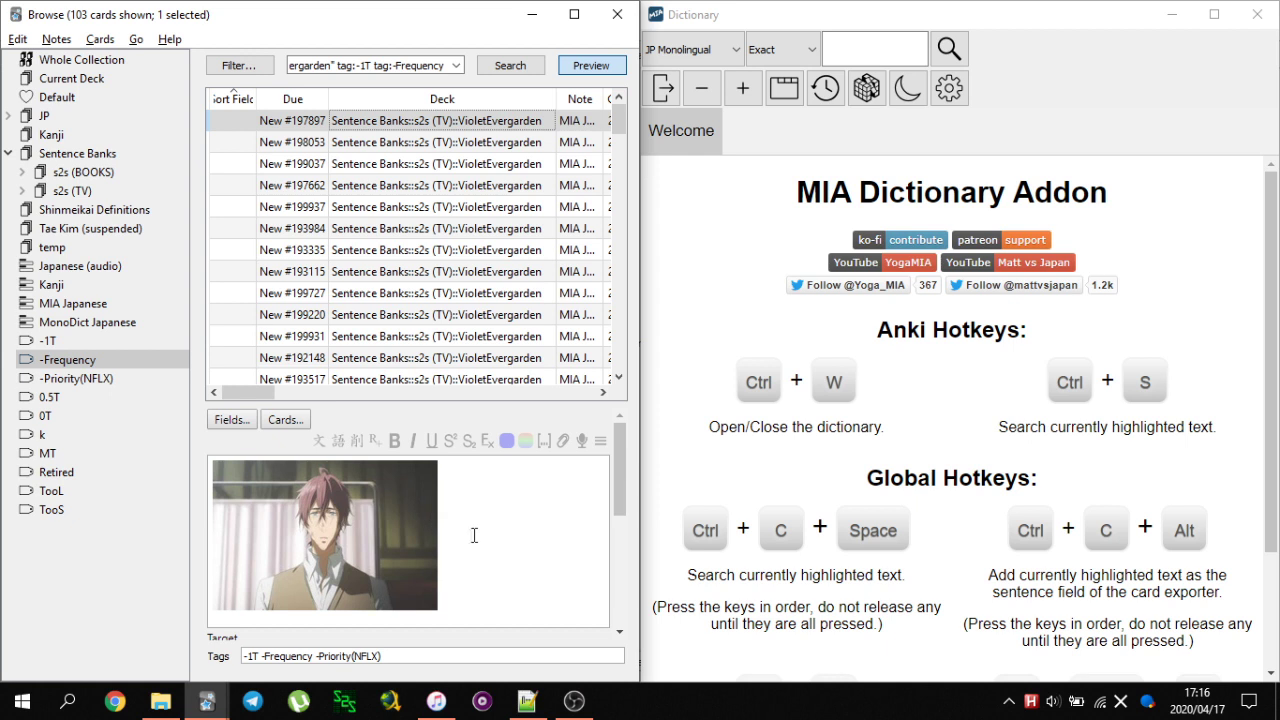
{"action": "scroll", "coordinate": [521, 528], "scroll_direction": "down", "scroll_amount": 2}
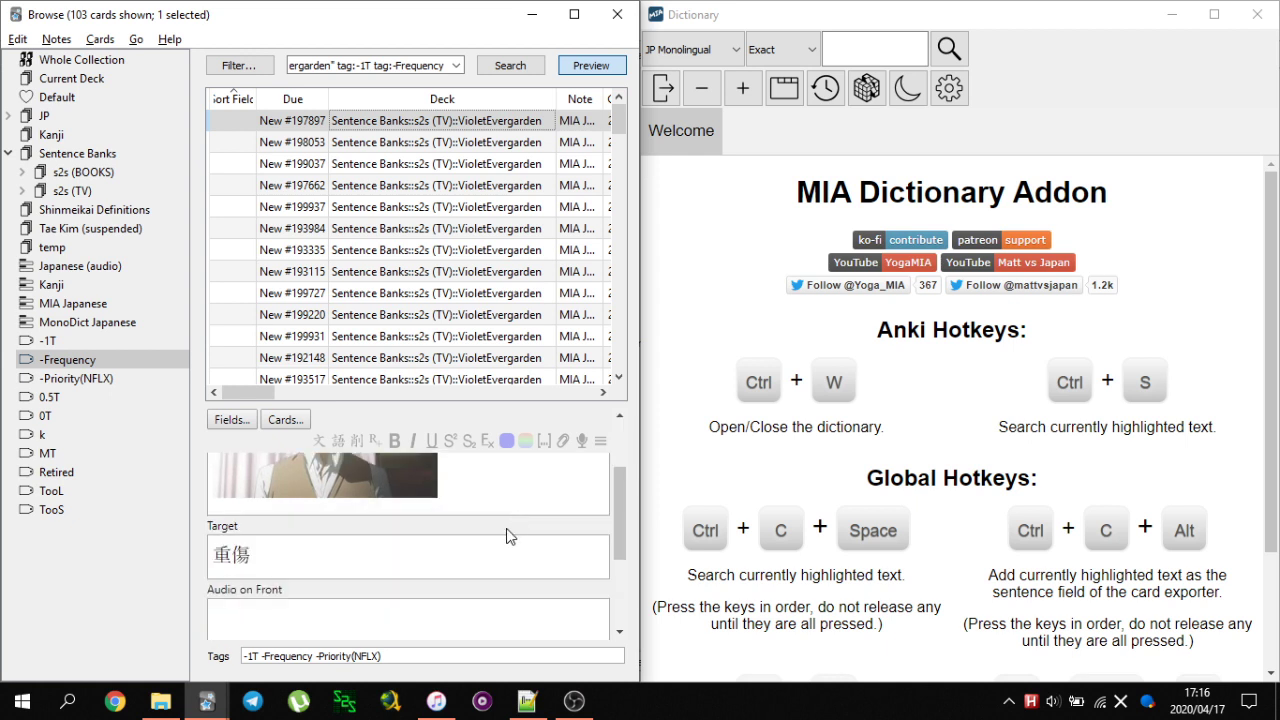
{"action": "left_click", "coordinate": [280, 563]}
{"action": "key", "text": "ctrl+a"}
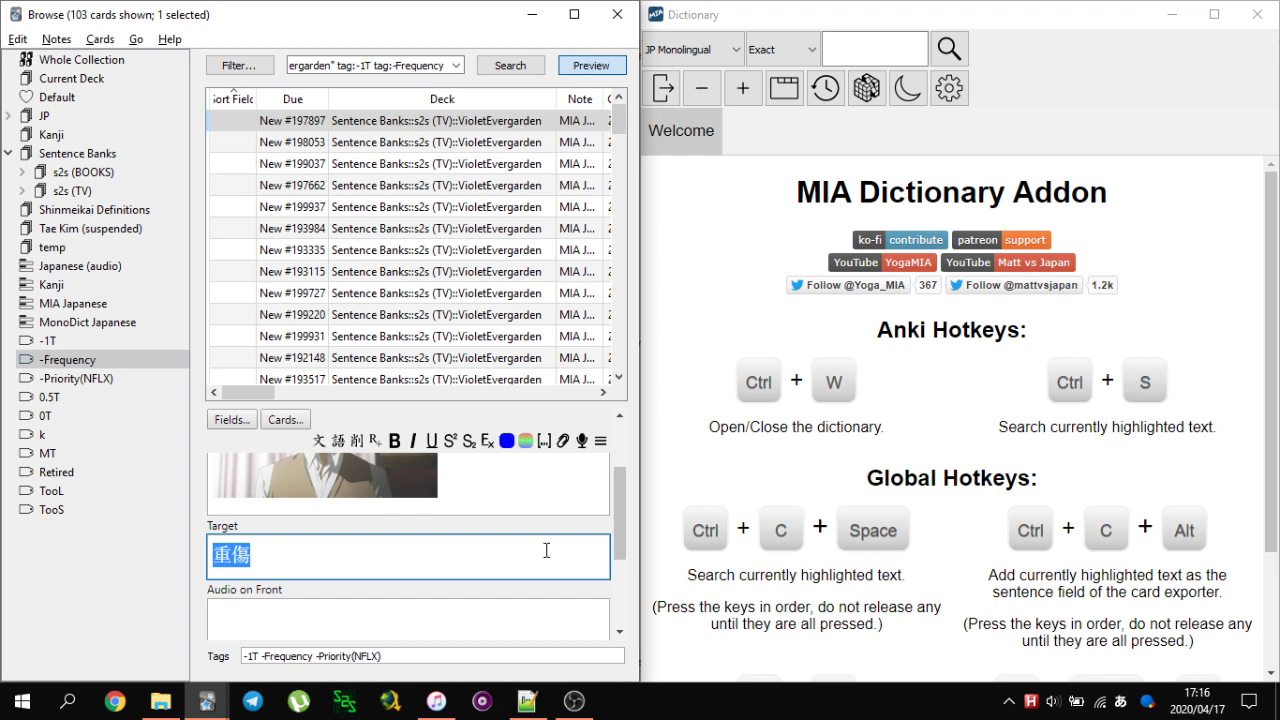
{"action": "key", "text": "ctrl+s"}
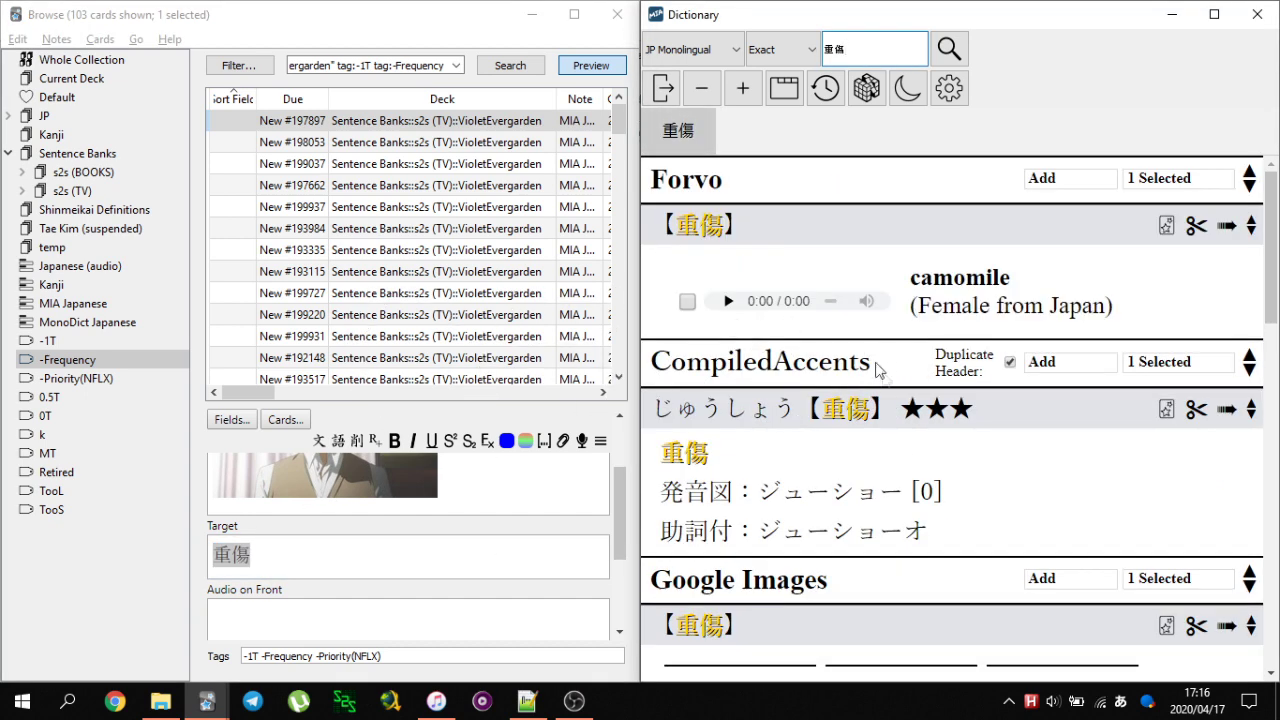
- Send the 新明解 definition of 重傷 from the dictionary to the first card and check it in the note's fields
{"action": "scroll", "coordinate": [925, 376], "scroll_direction": "down", "scroll_amount": 10}
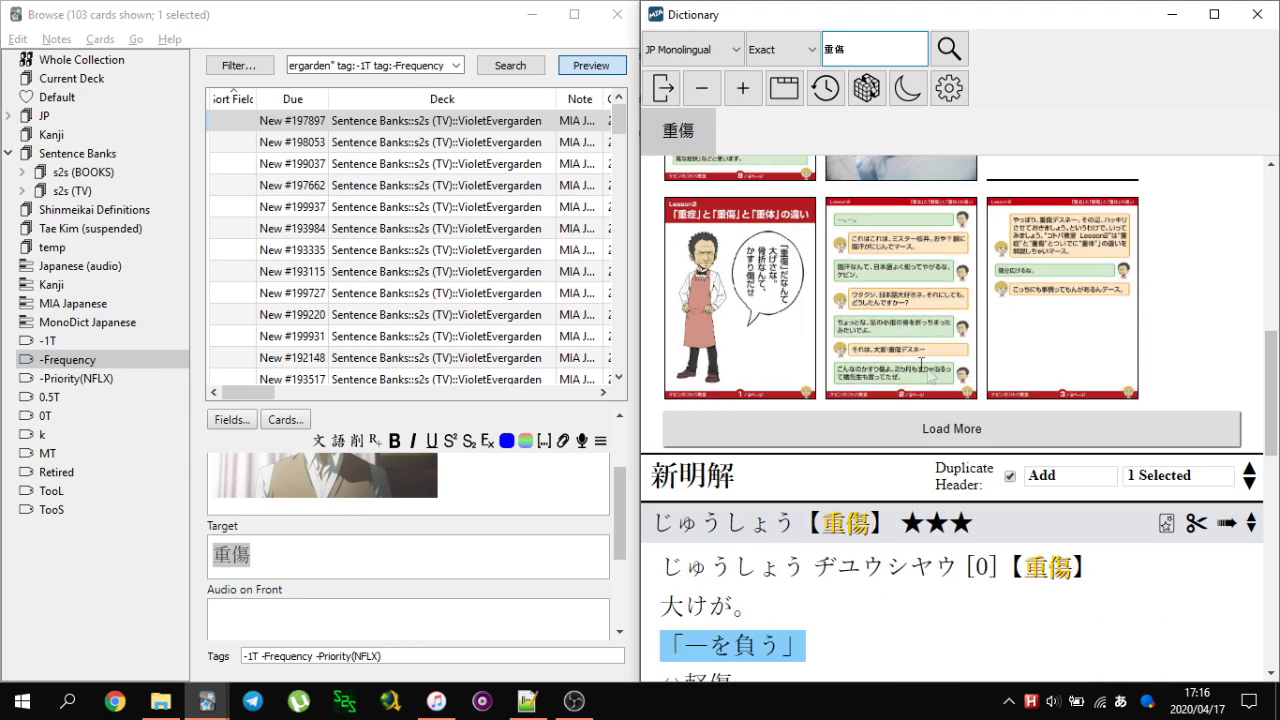
{"action": "scroll", "coordinate": [978, 396], "scroll_direction": "down", "scroll_amount": 1}
{"action": "left_click_drag", "start_coordinate": [756, 378], "coordinate": [680, 372]}
{"action": "left_click", "coordinate": [728, 330]}
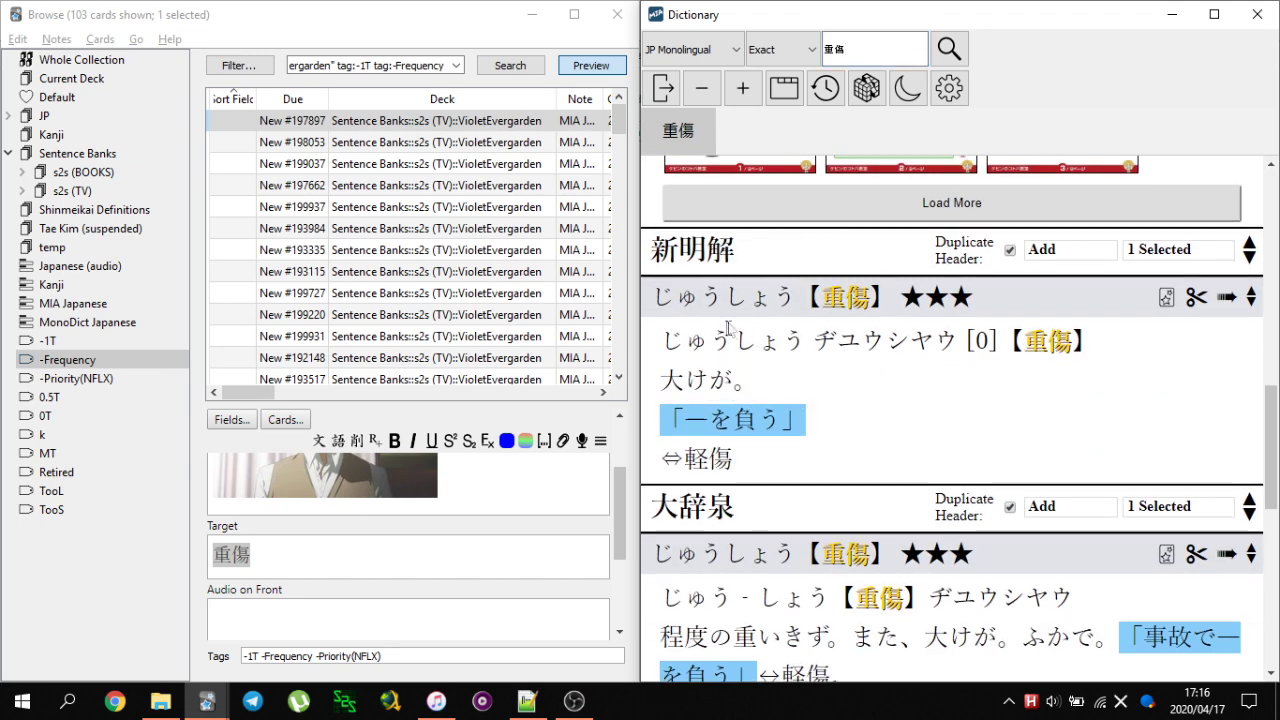
{"action": "left_click", "coordinate": [1222, 302]}
{"action": "scroll", "coordinate": [486, 550], "scroll_direction": "up", "scroll_amount": 3}
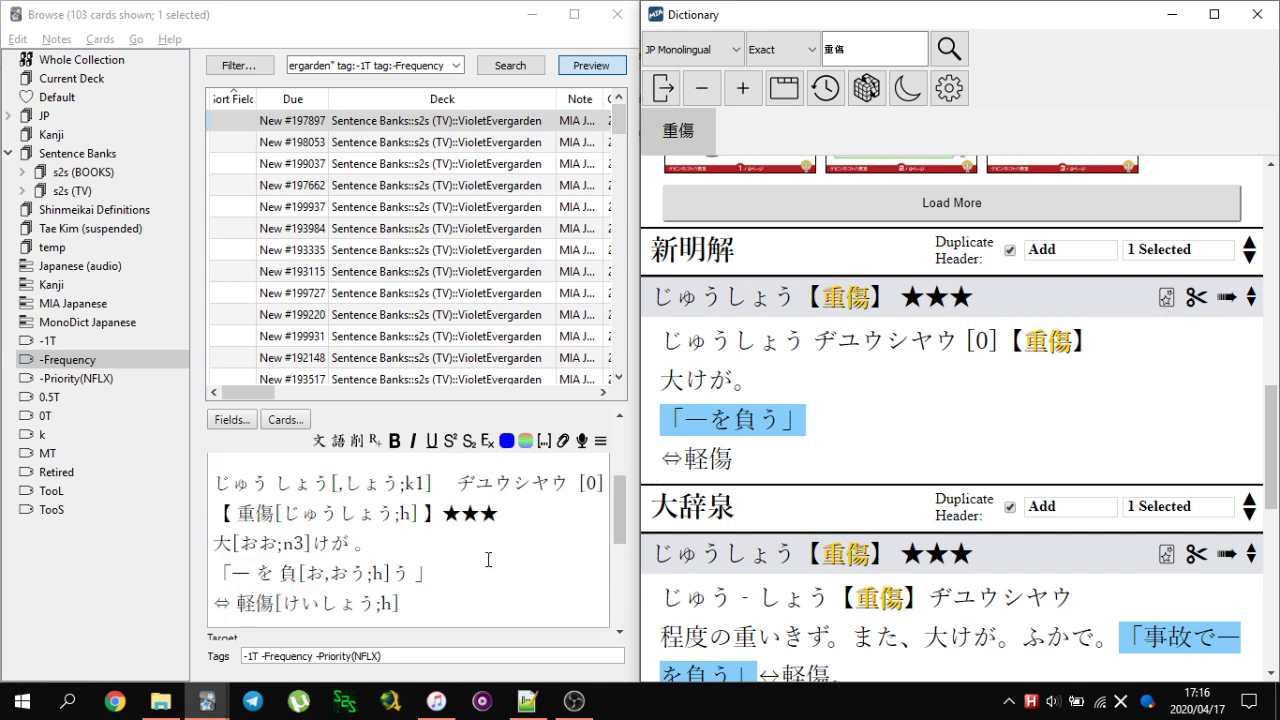
- Mark the first VioletEvergarden card with the red flag and select the second card in the list
{"action": "left_click", "coordinate": [500, 125]}
{"action": "key", "text": "ctrl+1"}
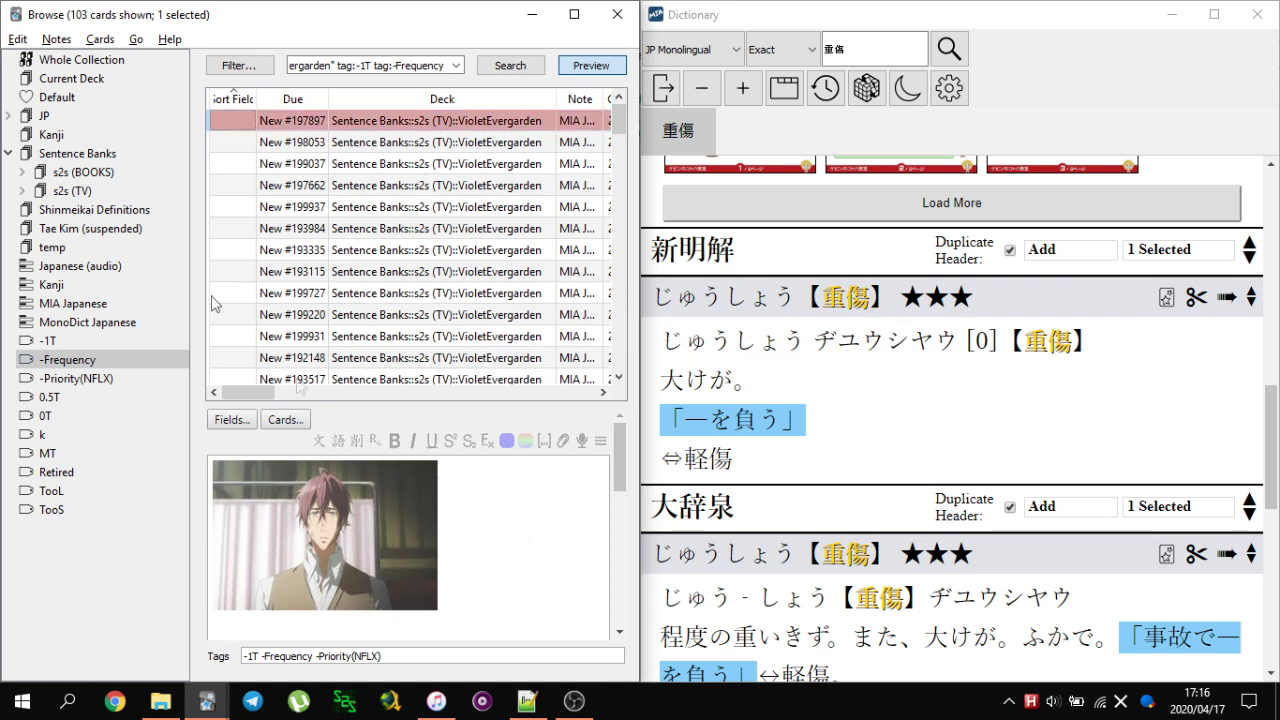
{"action": "left_click", "coordinate": [478, 146]}
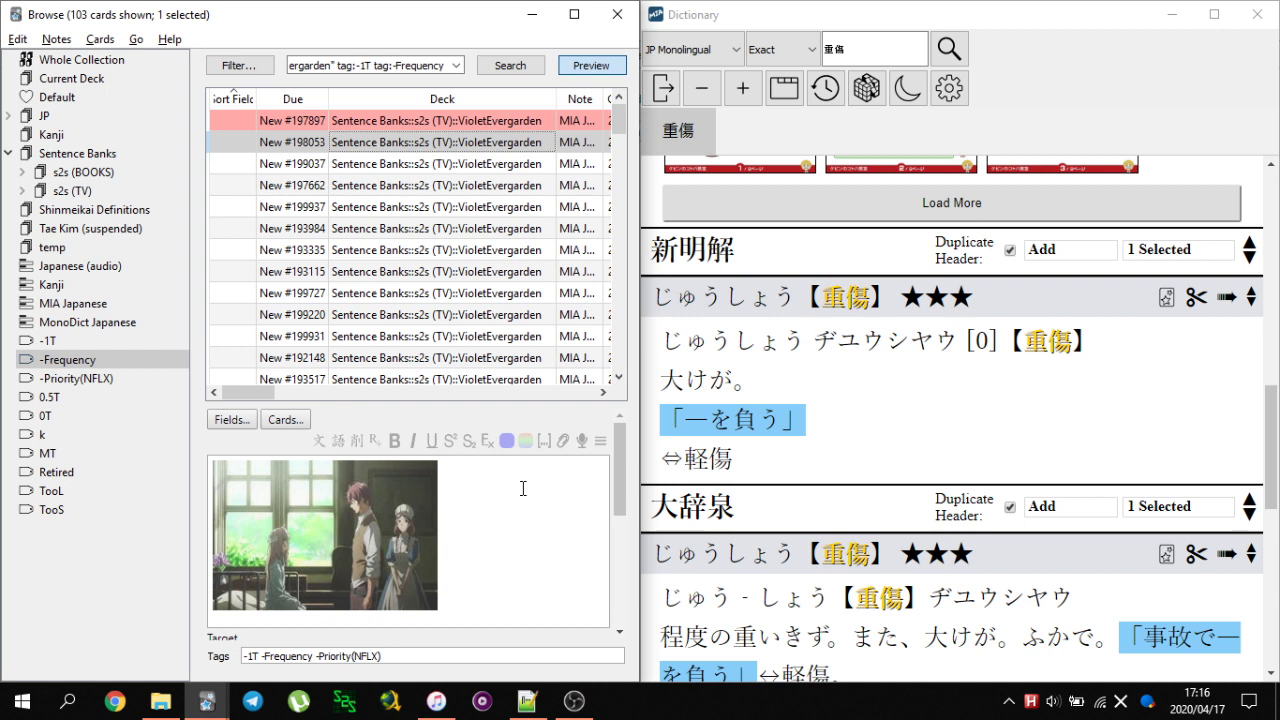
- Select the fourth filtered VioletEvergarden card, due New #197662, and locate it in the unfiltered s2s (TV) deck
{"action": "key", "text": "Down"}
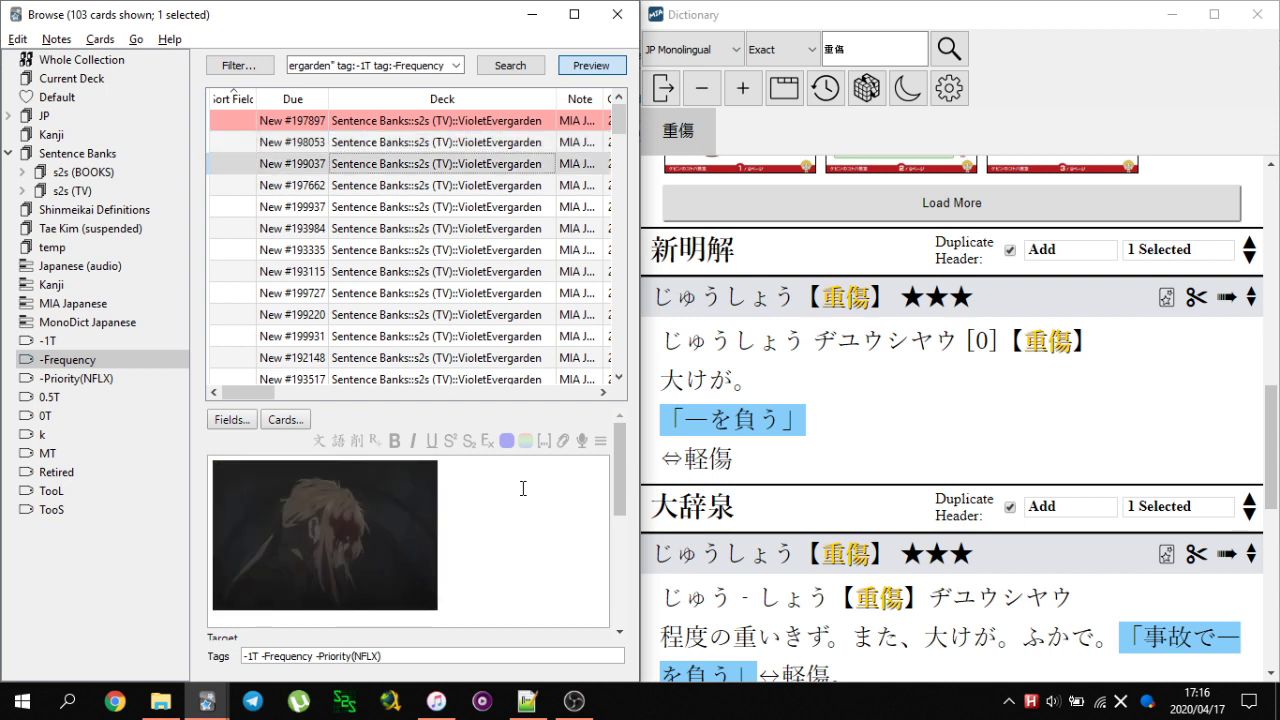
{"action": "left_click", "coordinate": [502, 188]}
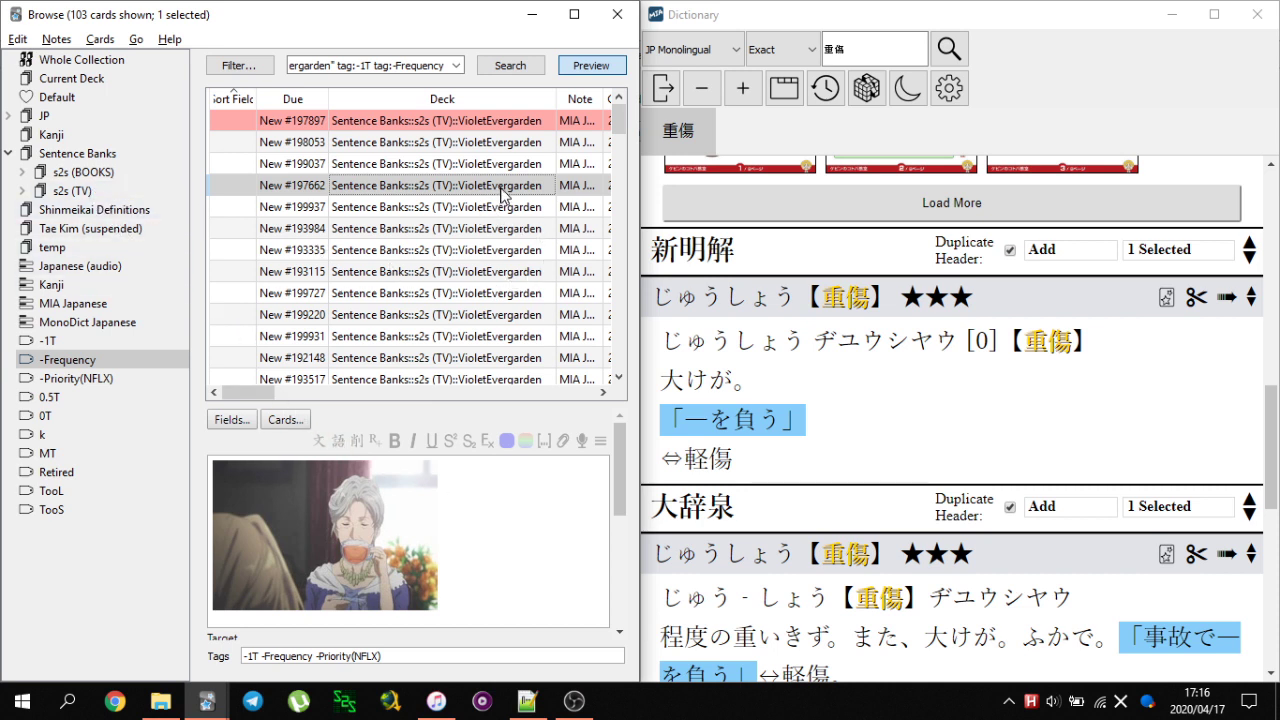
{"action": "left_click", "coordinate": [106, 194]}
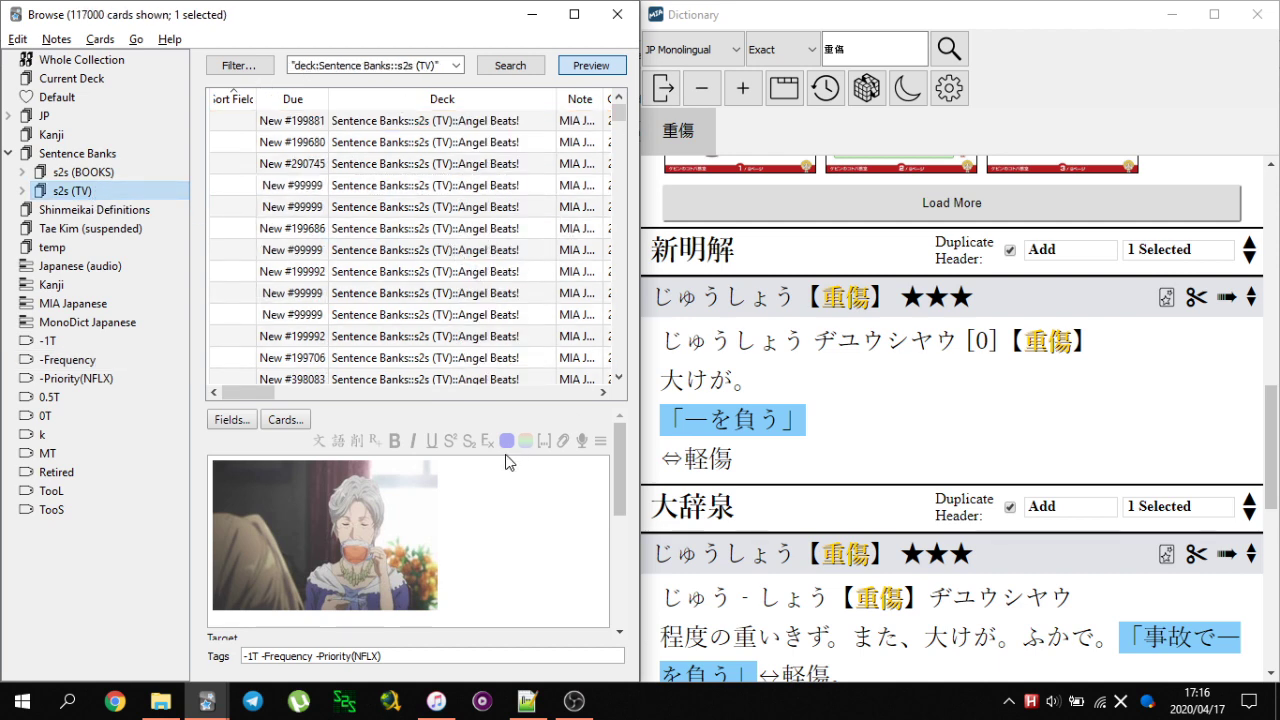
{"action": "key", "text": "ctrl+1"}
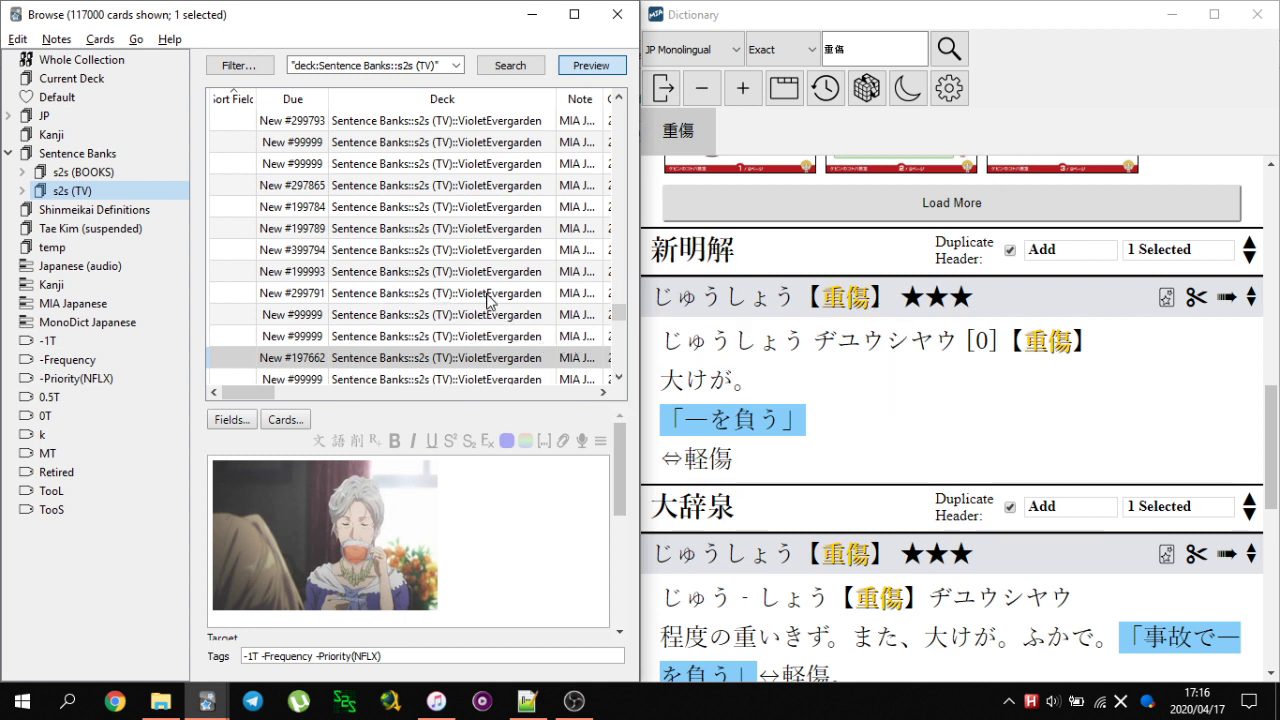
{"action": "scroll", "coordinate": [486, 306], "scroll_direction": "down", "scroll_amount": 1}
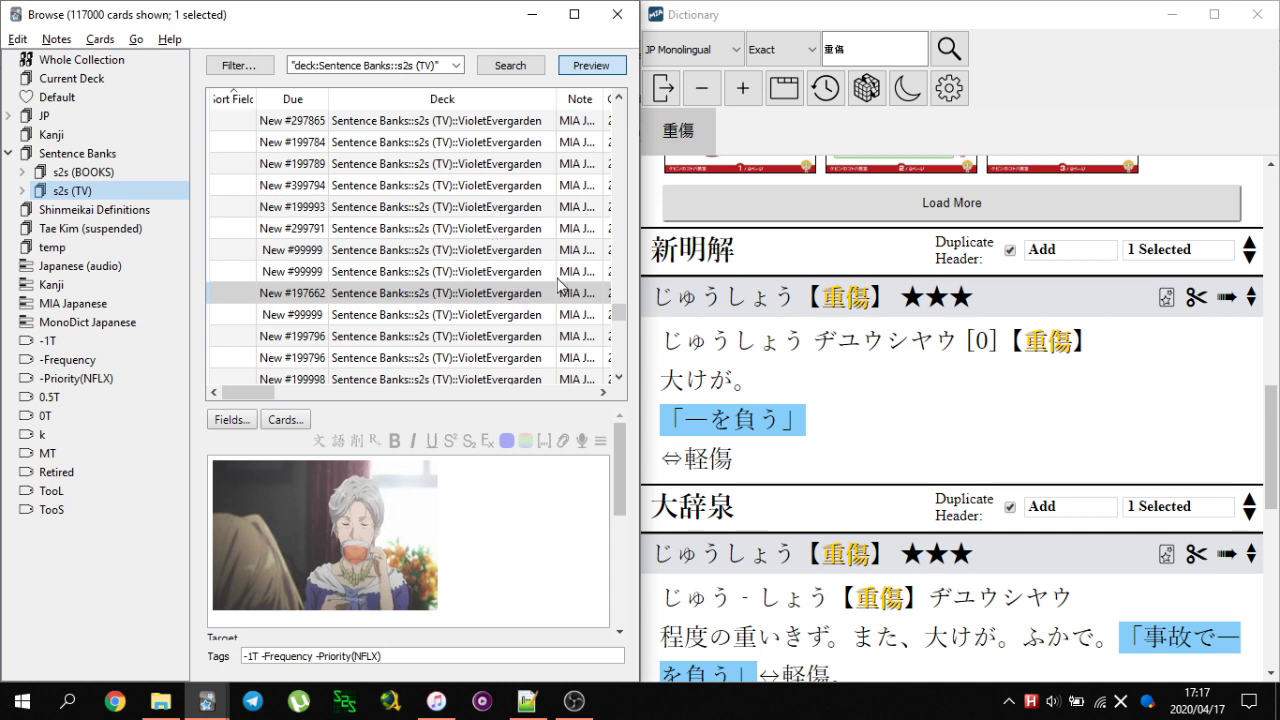
- Look through the cards just before card New #197662 for context and return to that card
{"action": "left_click", "coordinate": [465, 204]}
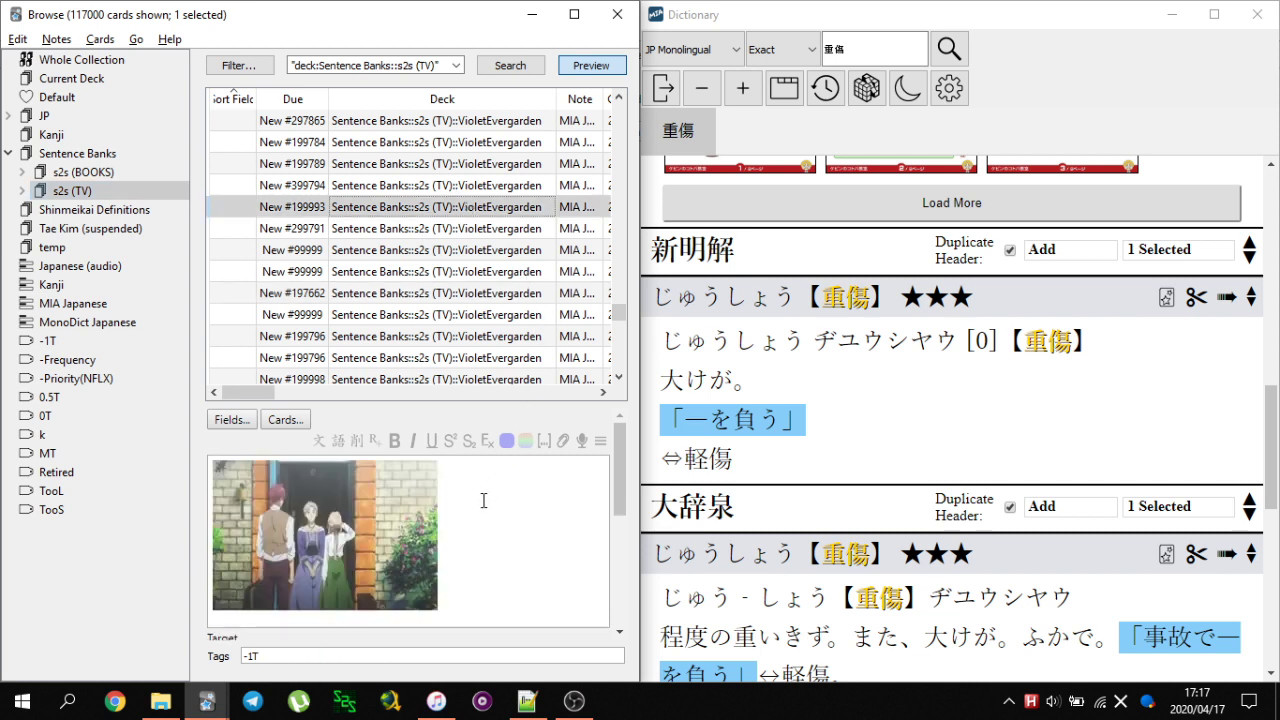
{"action": "left_click", "coordinate": [474, 256]}
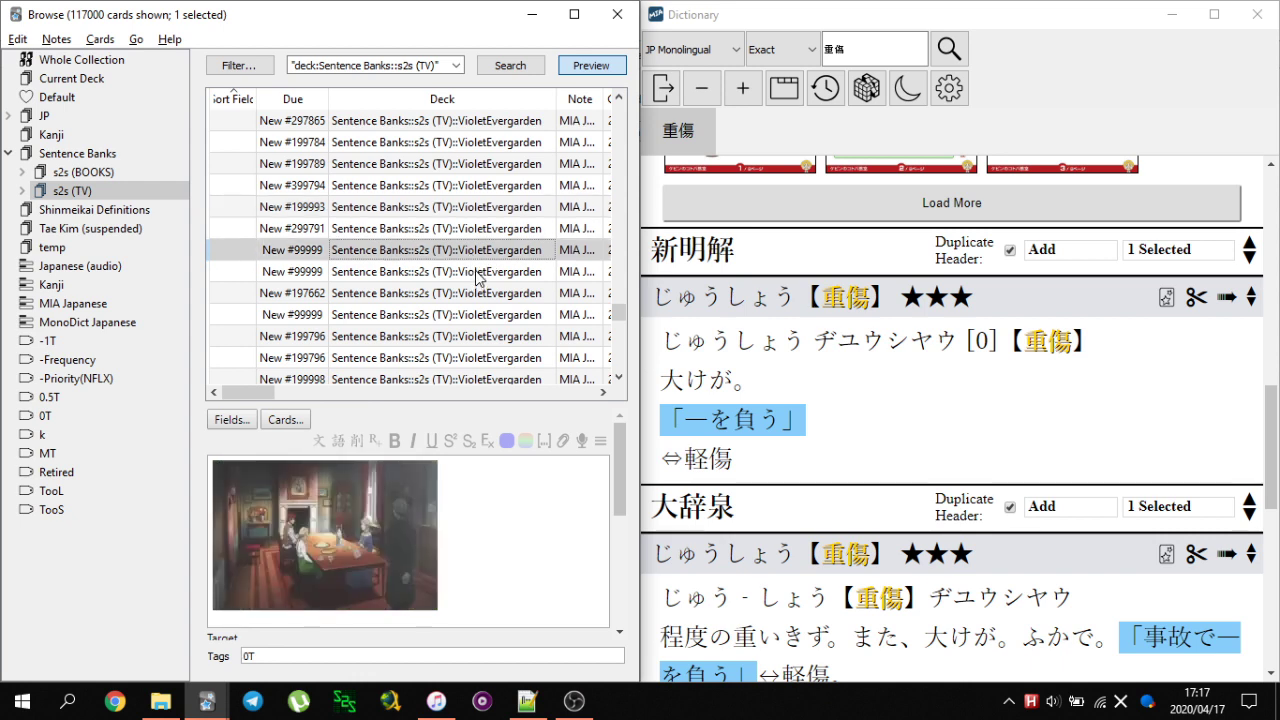
{"action": "left_click", "coordinate": [478, 279]}
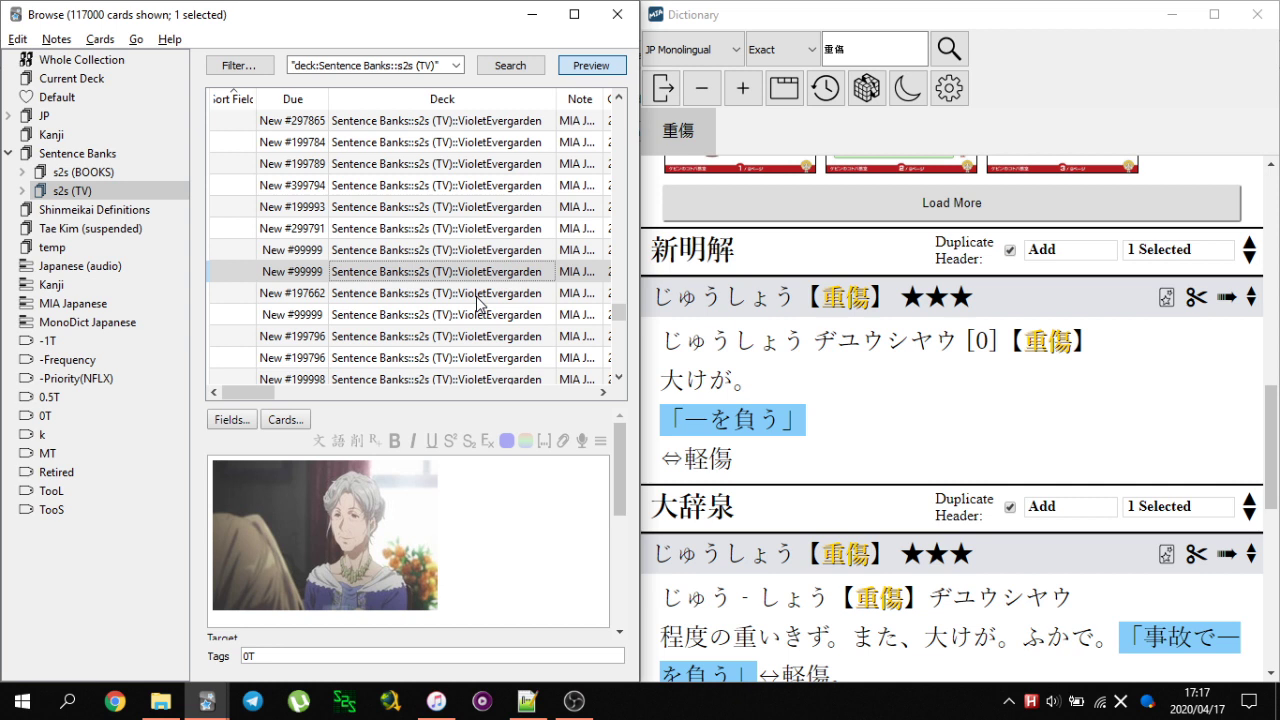
{"action": "left_click", "coordinate": [477, 299]}
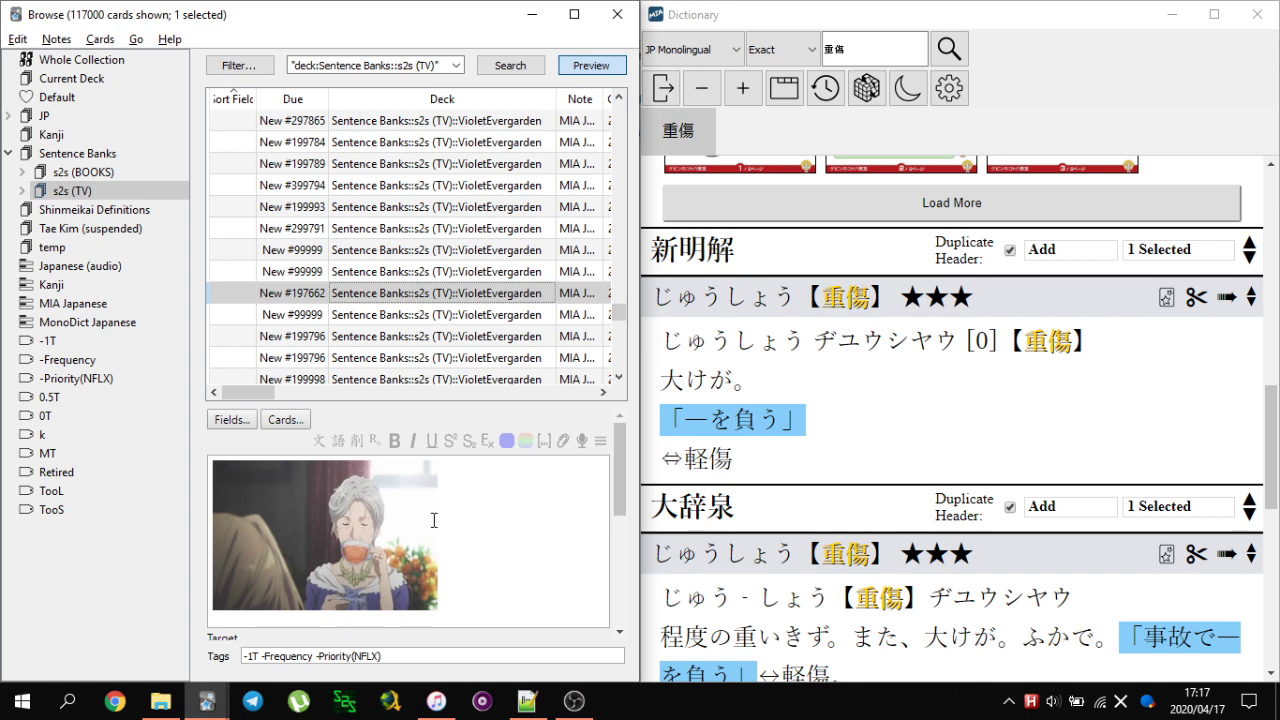
- Look up the card's Target word 復旧 in the MIA Dictionary and read its 新明解 definition
{"action": "scroll", "coordinate": [473, 514], "scroll_direction": "down", "scroll_amount": 3}
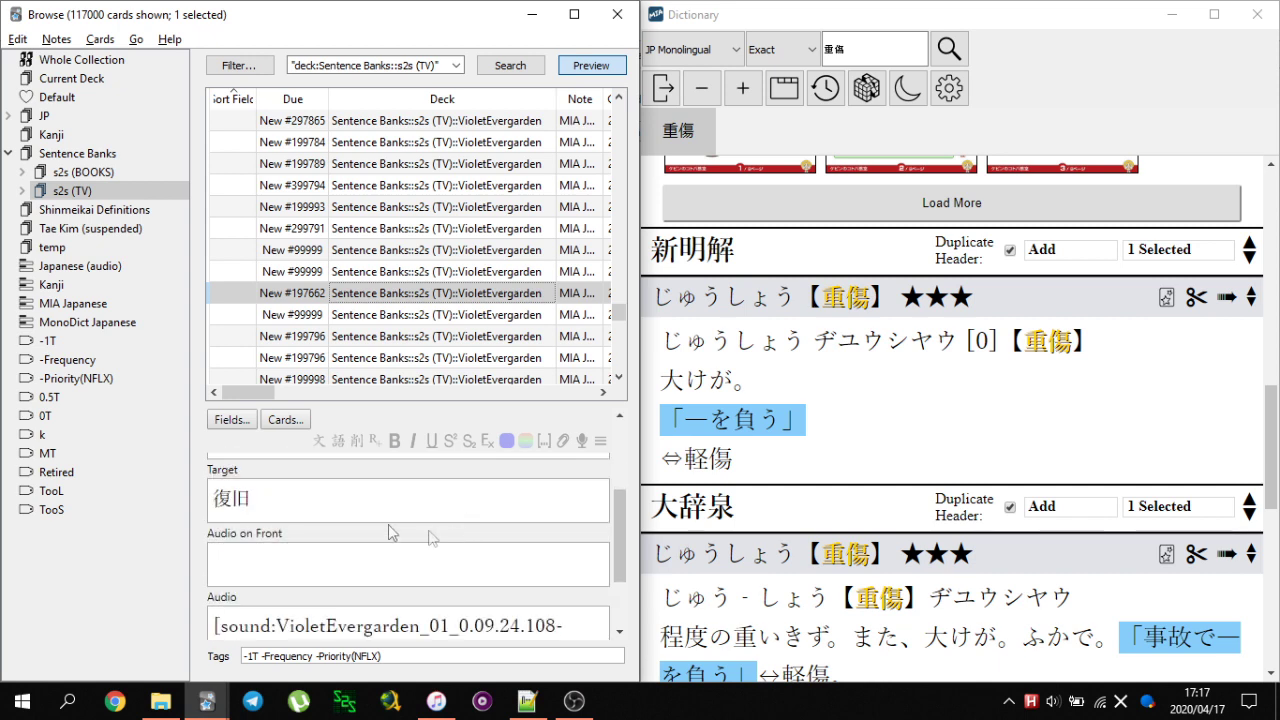
{"action": "double_click", "coordinate": [335, 508]}
{"action": "key", "text": "ctrl+s"}
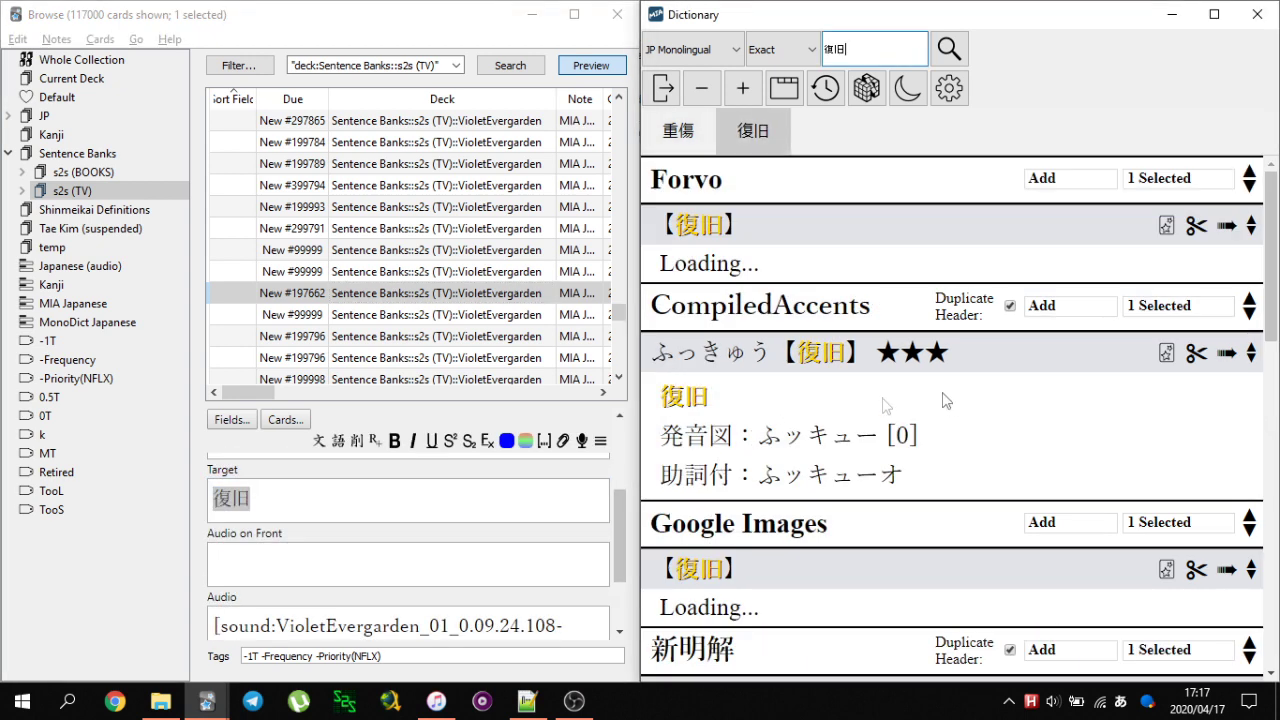
{"action": "scroll", "coordinate": [965, 414], "scroll_direction": "down", "scroll_amount": 2}
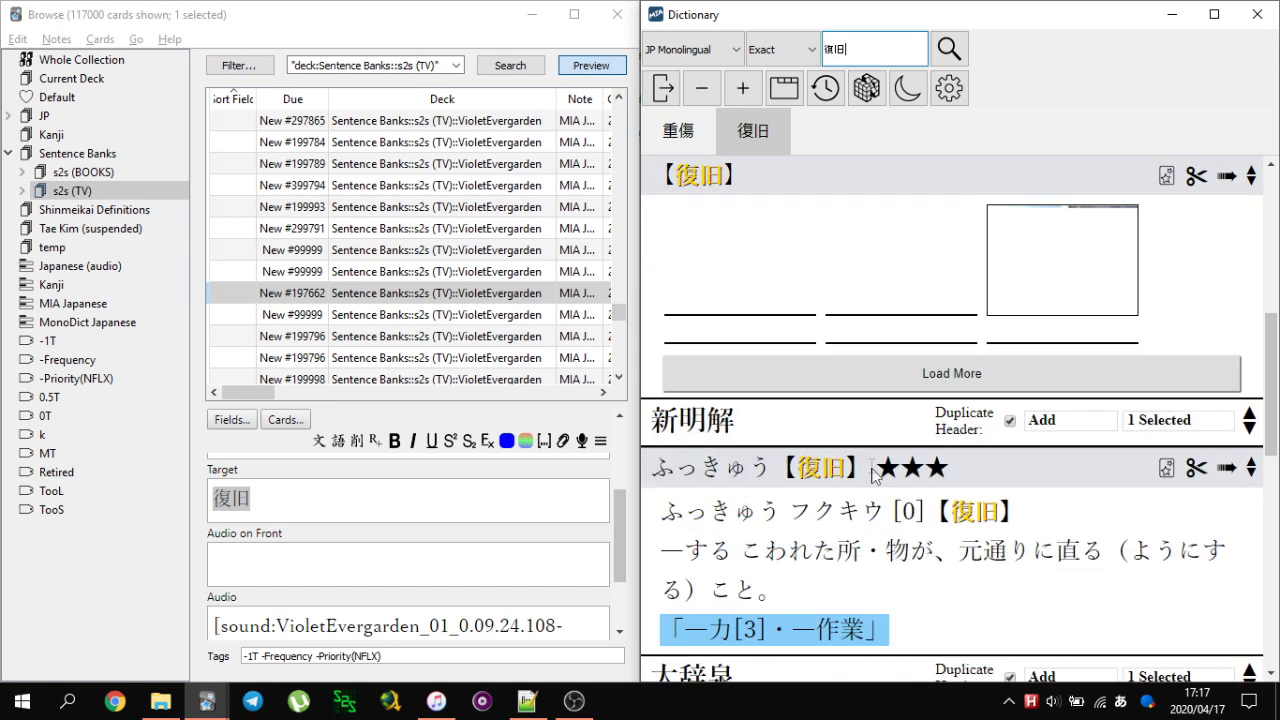
{"action": "scroll", "coordinate": [1148, 580], "scroll_direction": "down", "scroll_amount": 3}
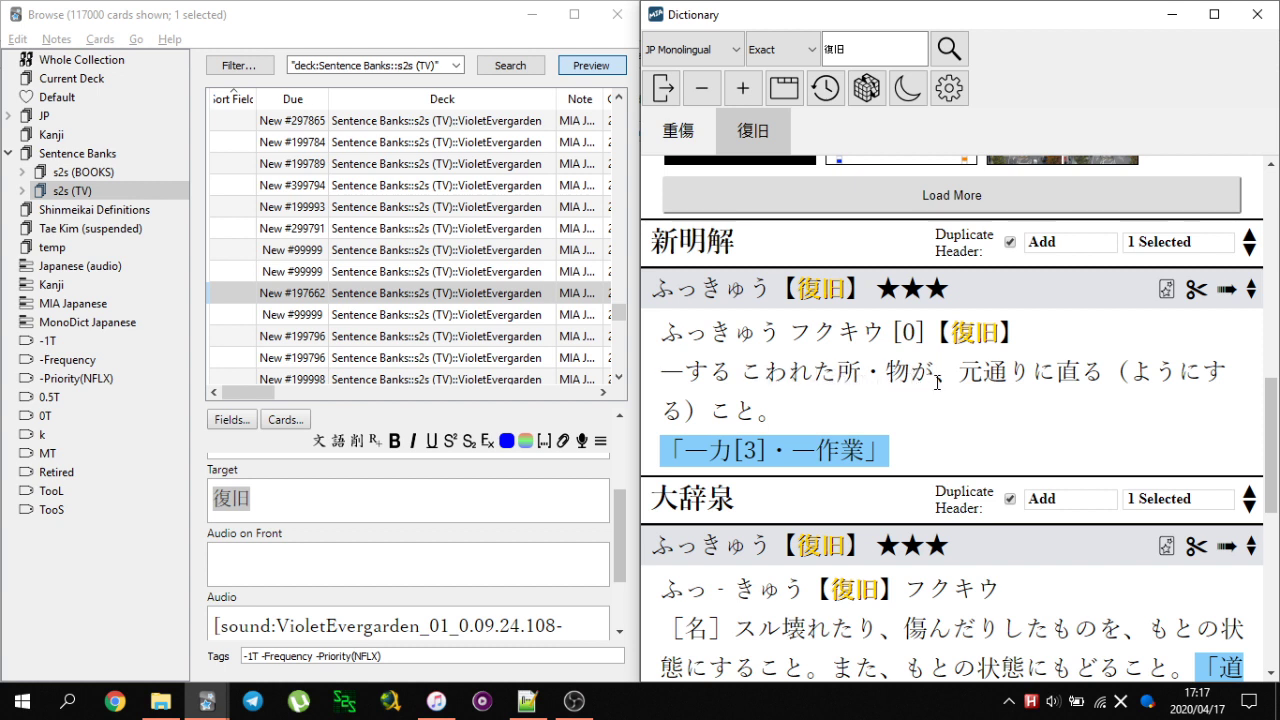
{"action": "left_click_drag", "start_coordinate": [1102, 374], "coordinate": [1059, 376]}
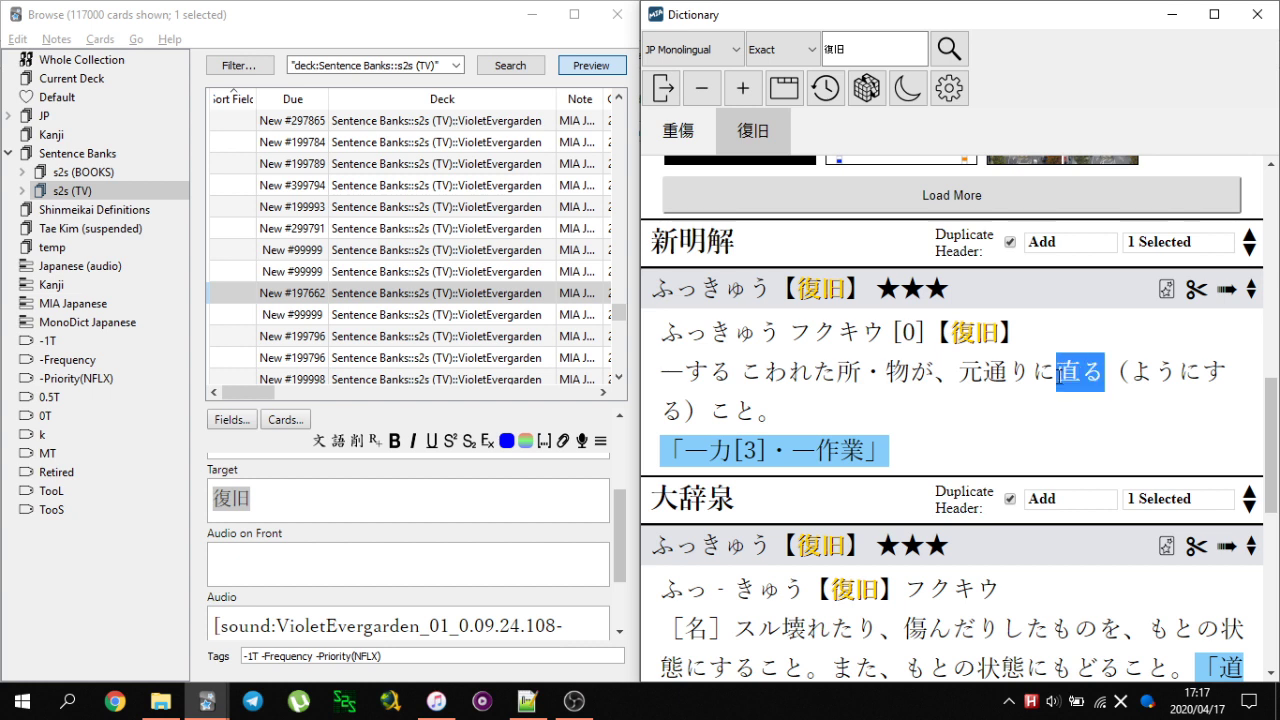
{"action": "left_click", "coordinate": [1019, 370]}
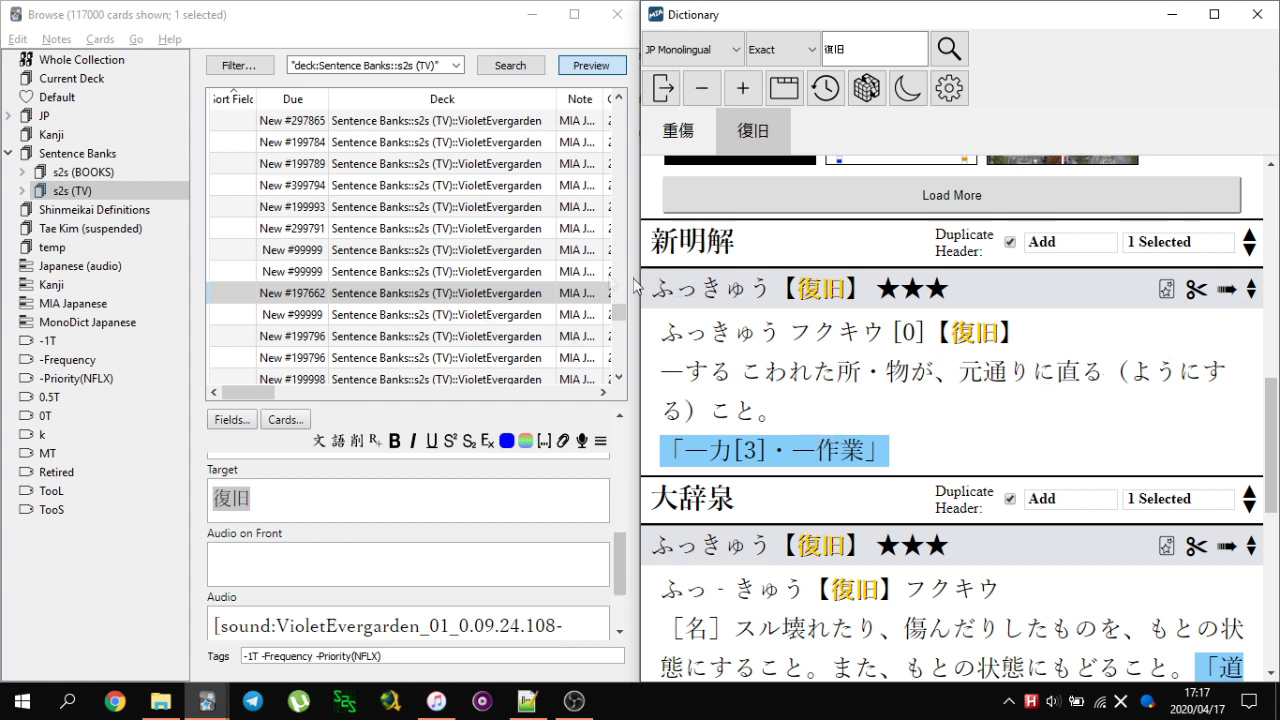
- Mark the 復旧 card with the red flag and filter the s2s (TV) deck by the tags -1T and -Frequency
{"action": "left_click", "coordinate": [483, 293]}
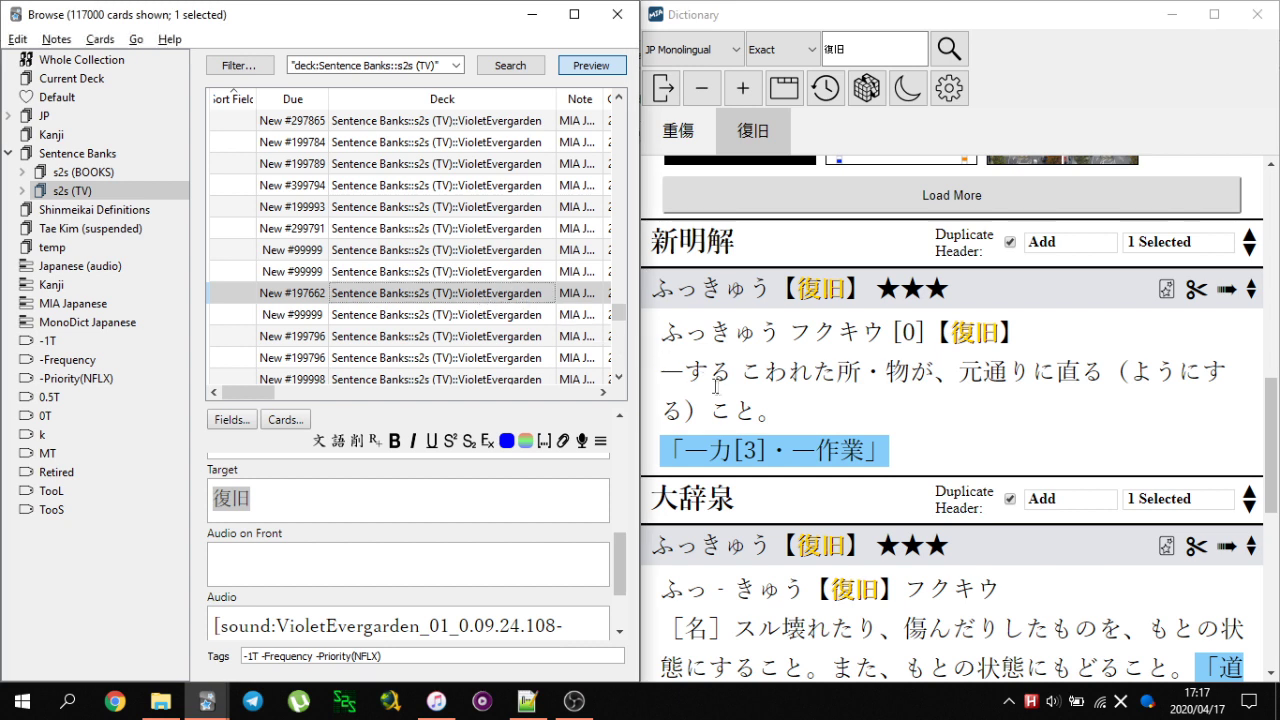
{"action": "key", "text": "ctrl+1"}
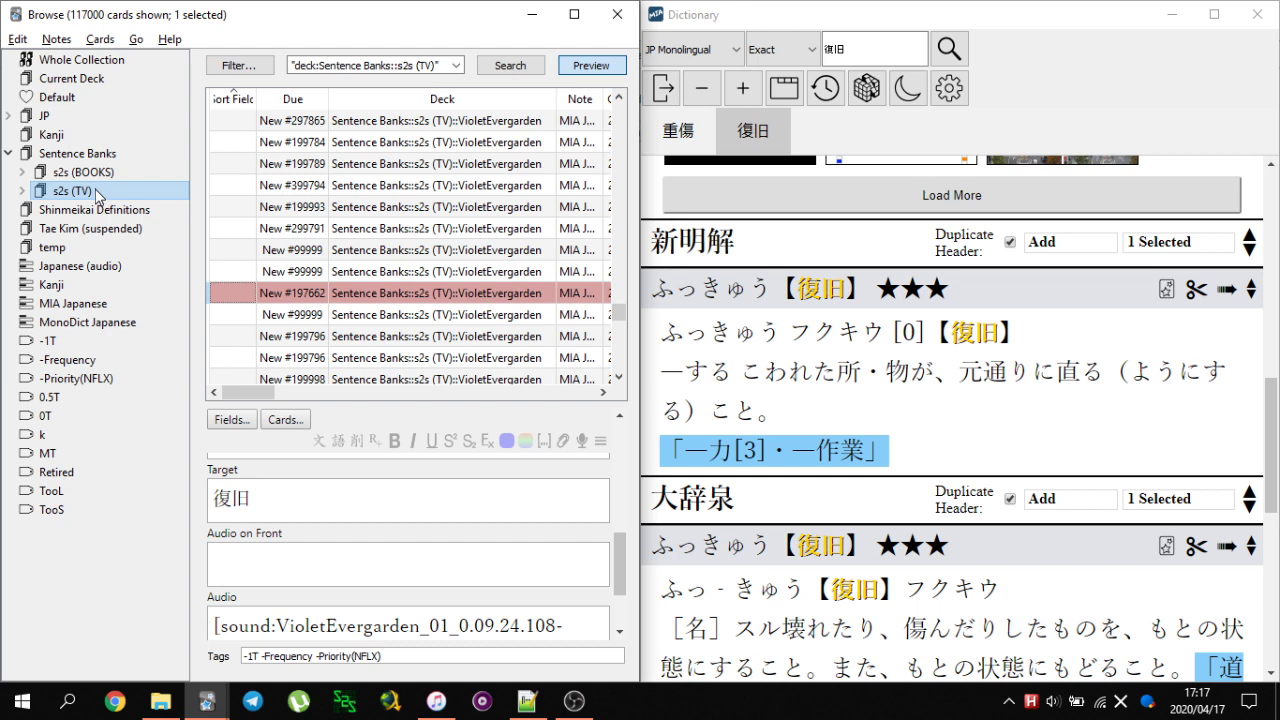
{"action": "left_click", "coordinate": [62, 341]}
{"action": "left_click", "coordinate": [70, 362], "text": "ctrl"}
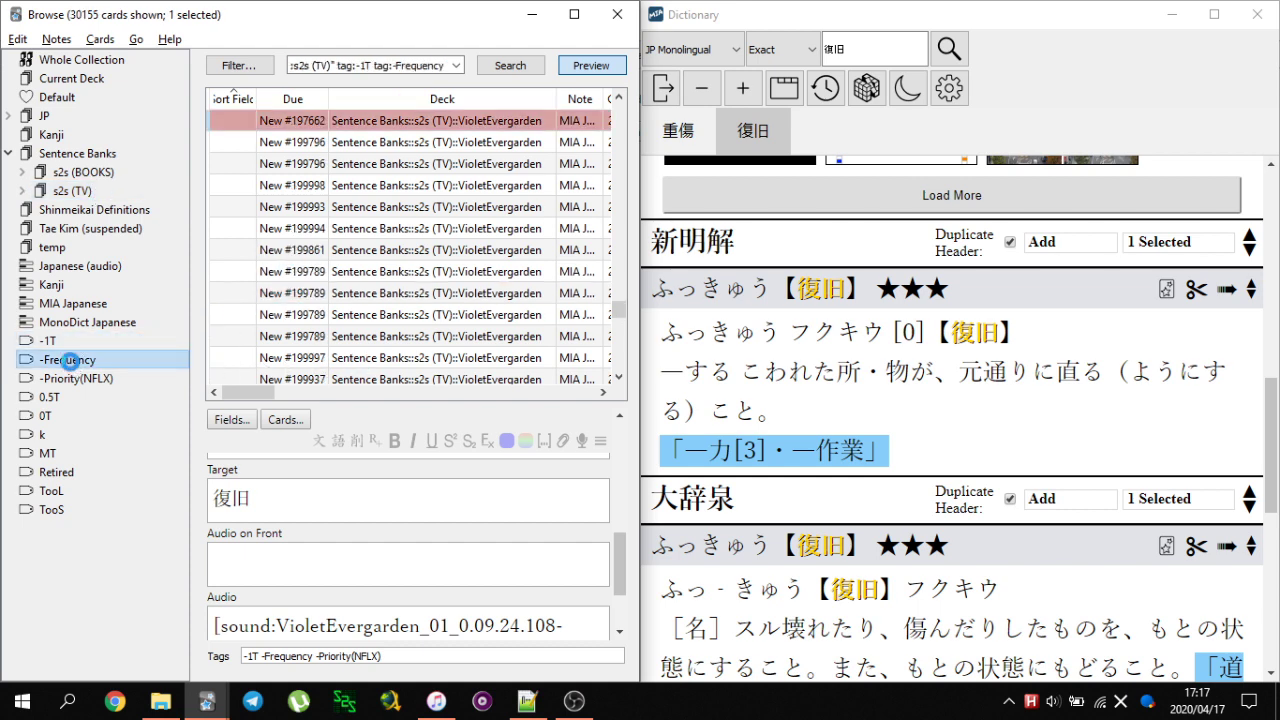
{"action": "scroll", "coordinate": [537, 300], "scroll_direction": "down", "scroll_amount": 3}
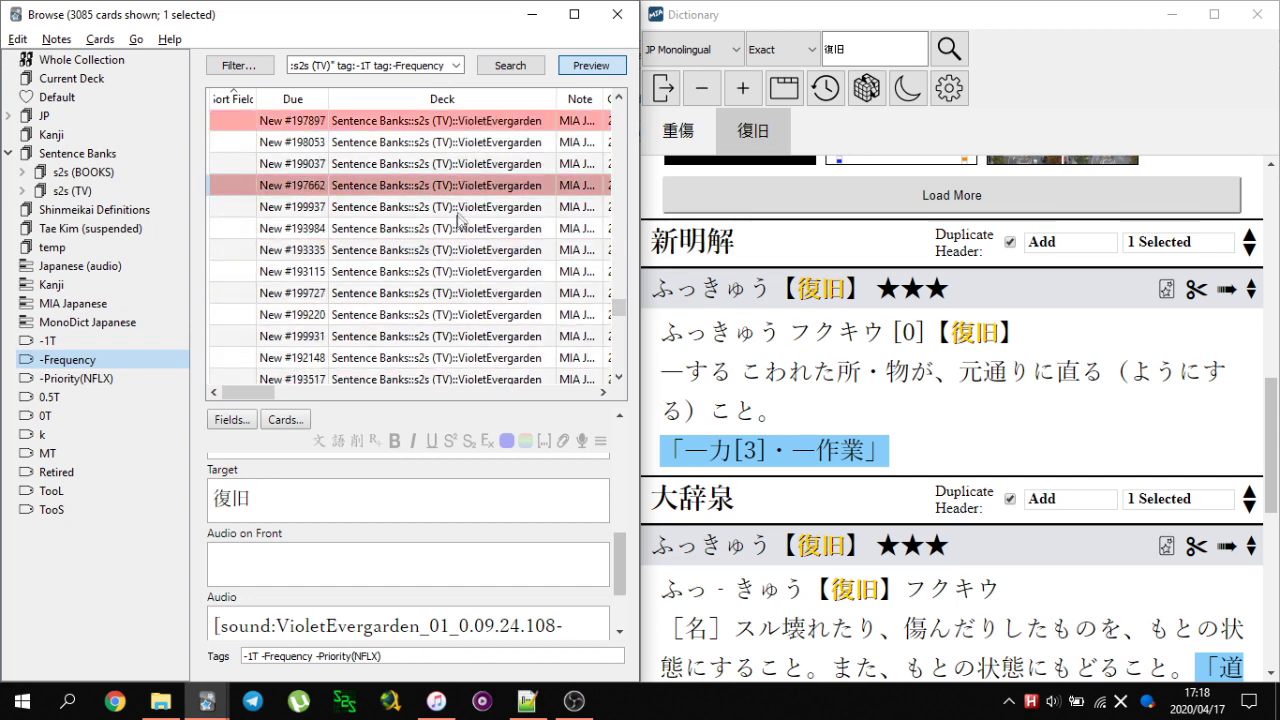
- Check the 伝票 card directly below the second red-flagged card and mark it with the orange flag
{"action": "left_click", "coordinate": [464, 206]}
{"action": "scroll", "coordinate": [472, 506], "scroll_direction": "up", "scroll_amount": 1}
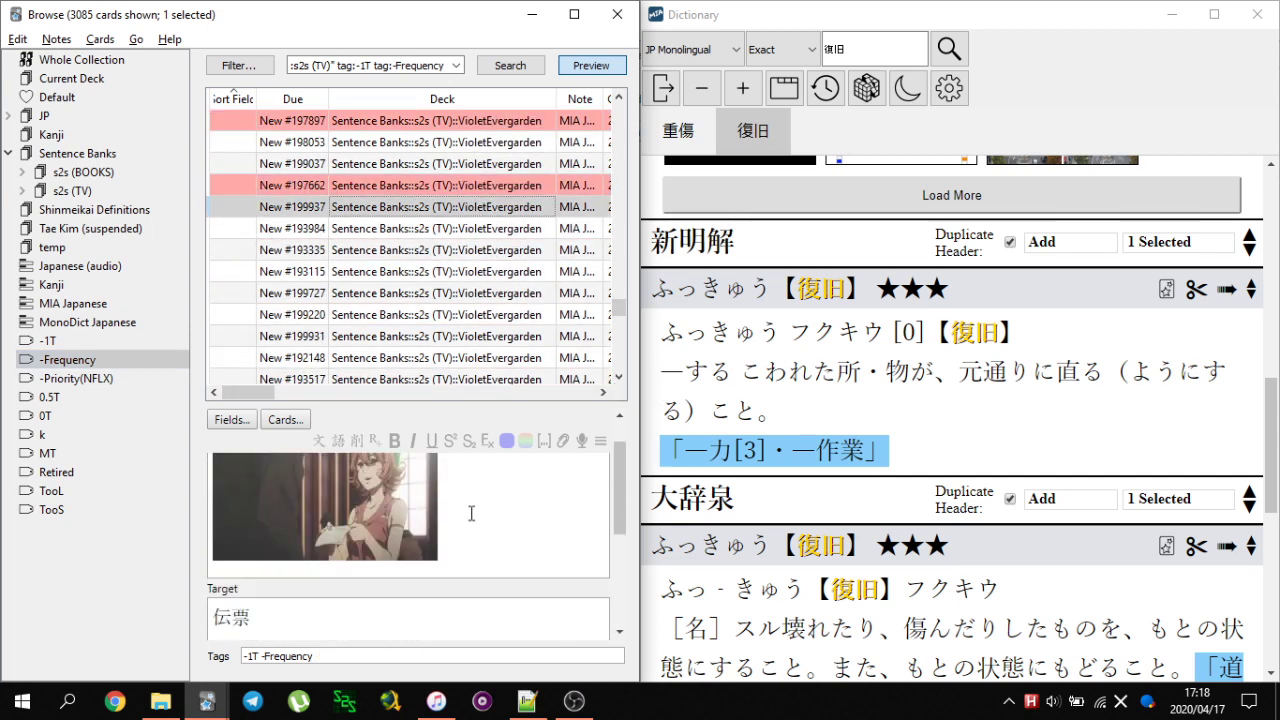
{"action": "scroll", "coordinate": [471, 516], "scroll_direction": "up", "scroll_amount": 1}
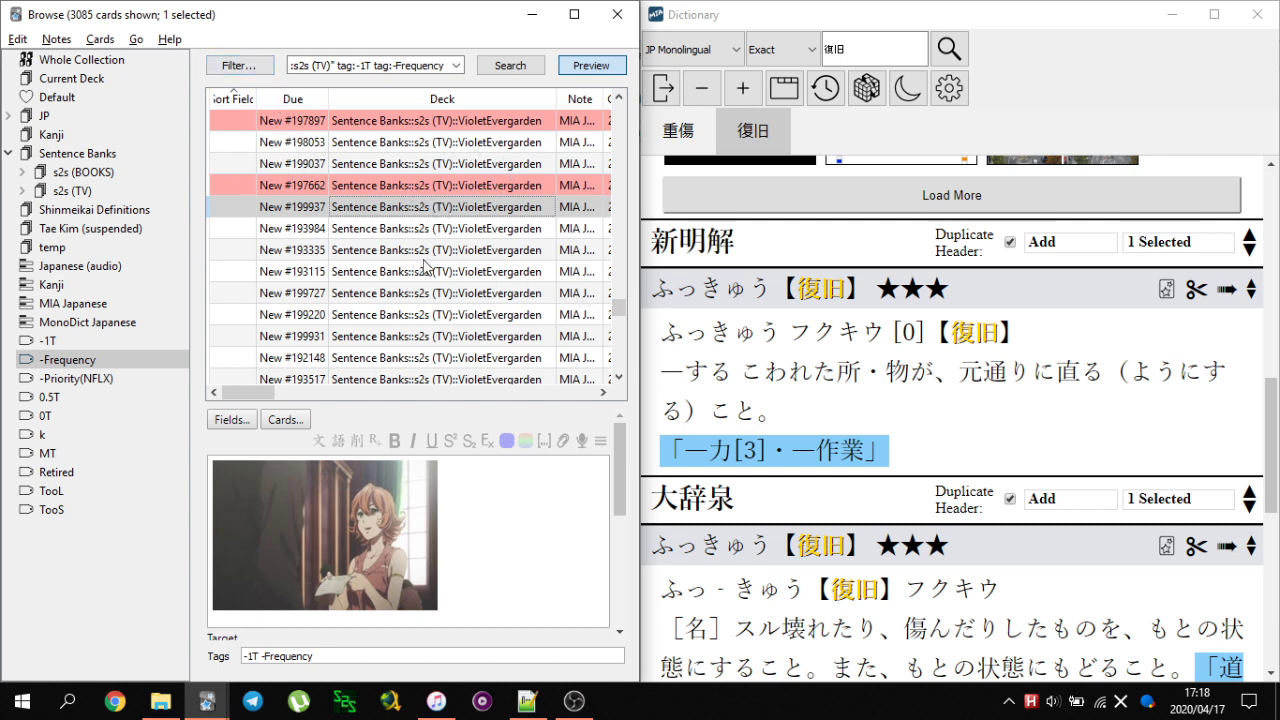
{"action": "key", "text": "ctrl+2"}
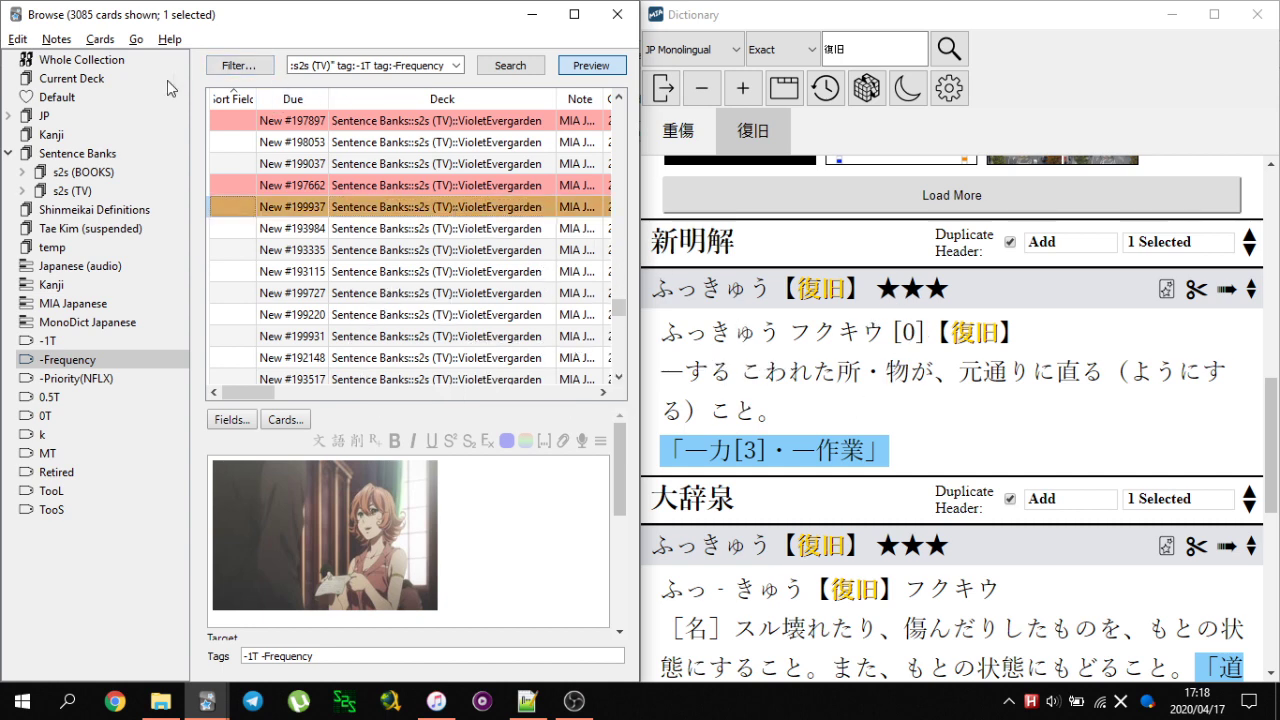
- Filter the browser to red-flagged cards and select all of them
{"action": "left_click", "coordinate": [246, 65]}
{"action": "mouse_move", "coordinate": [321, 143]}
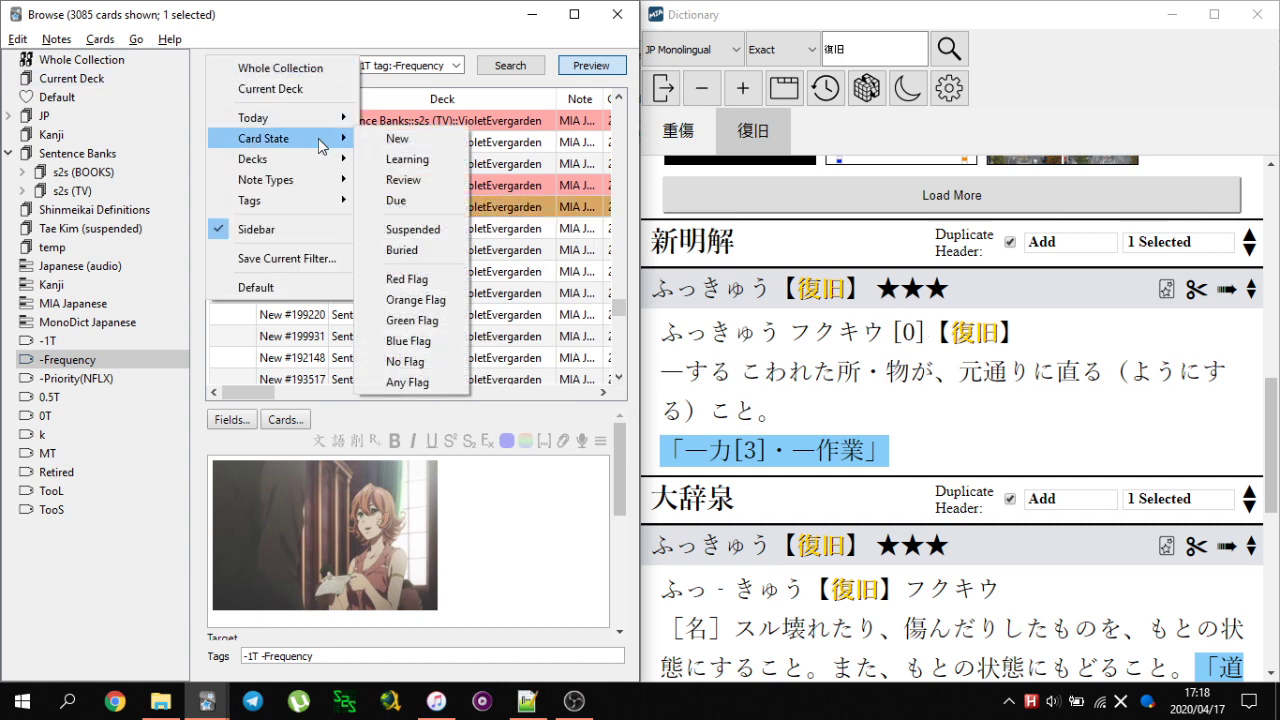
{"action": "left_click", "coordinate": [428, 280]}
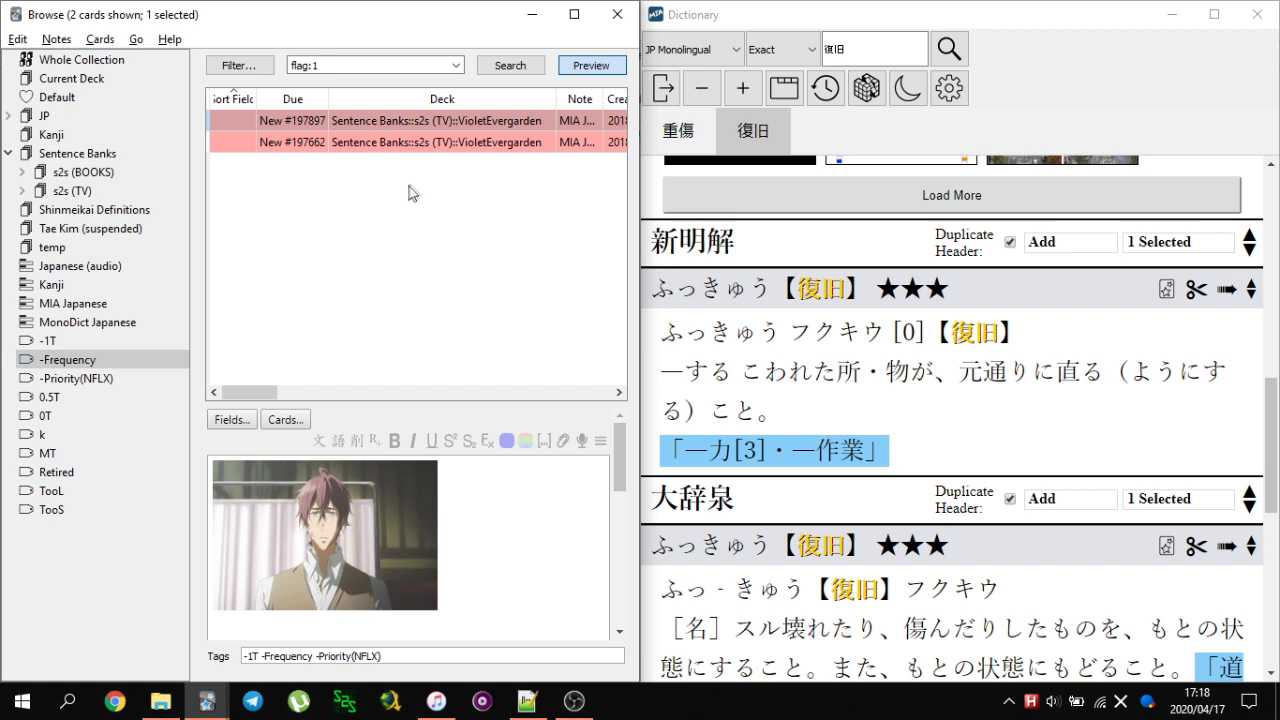
{"action": "key", "text": "ctrl+a"}
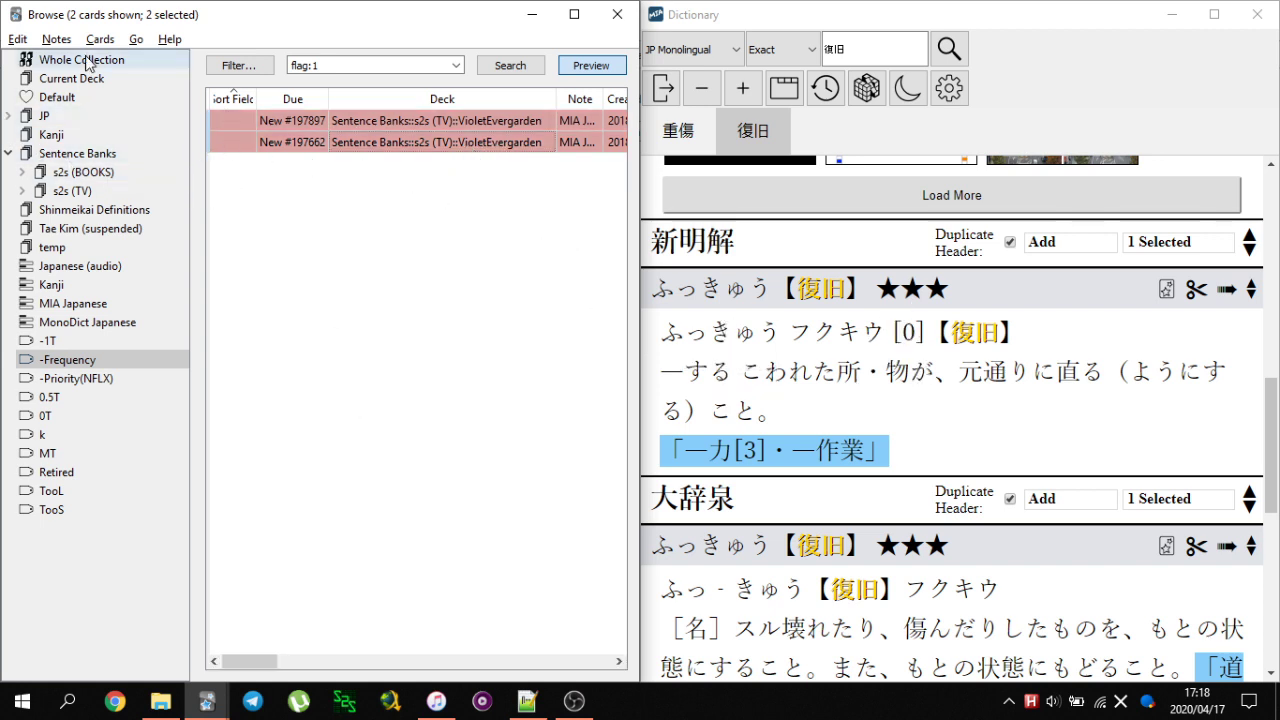
- Open the readings, accents and audio generator for the selected cards and set both Origin and Destination to Expression
{"action": "left_click", "coordinate": [16, 41]}
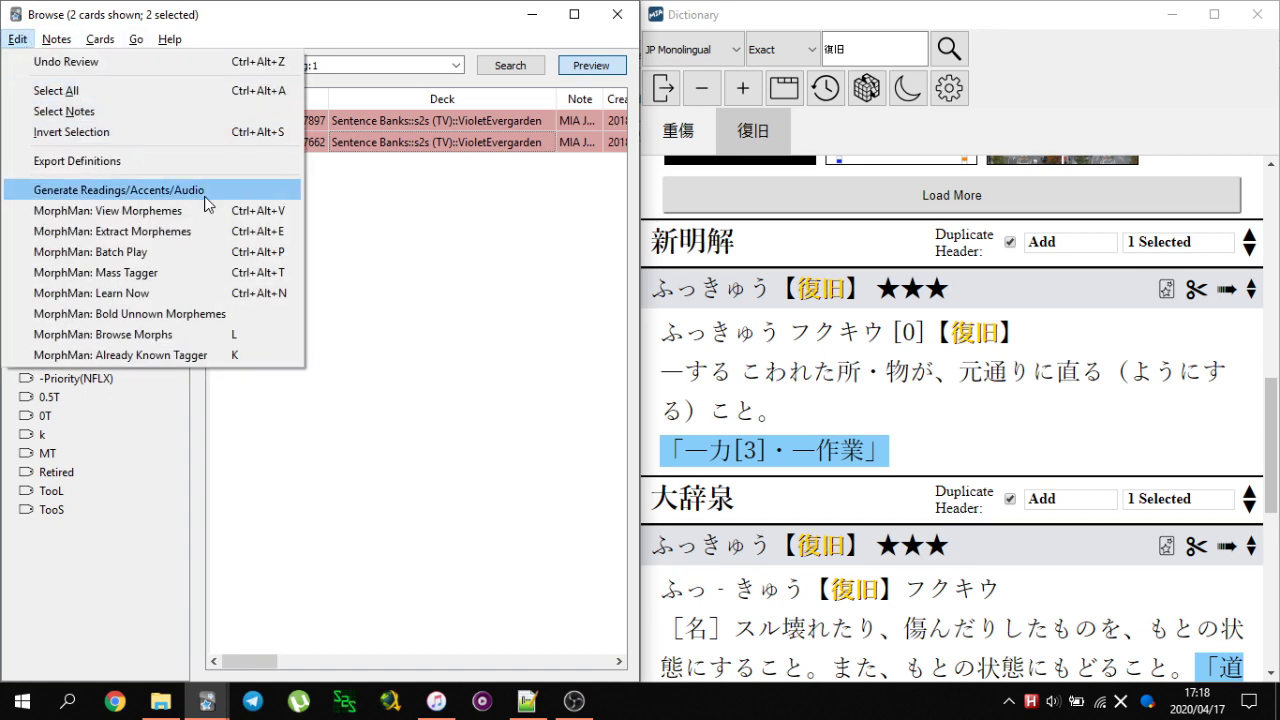
{"action": "left_click", "coordinate": [165, 193]}
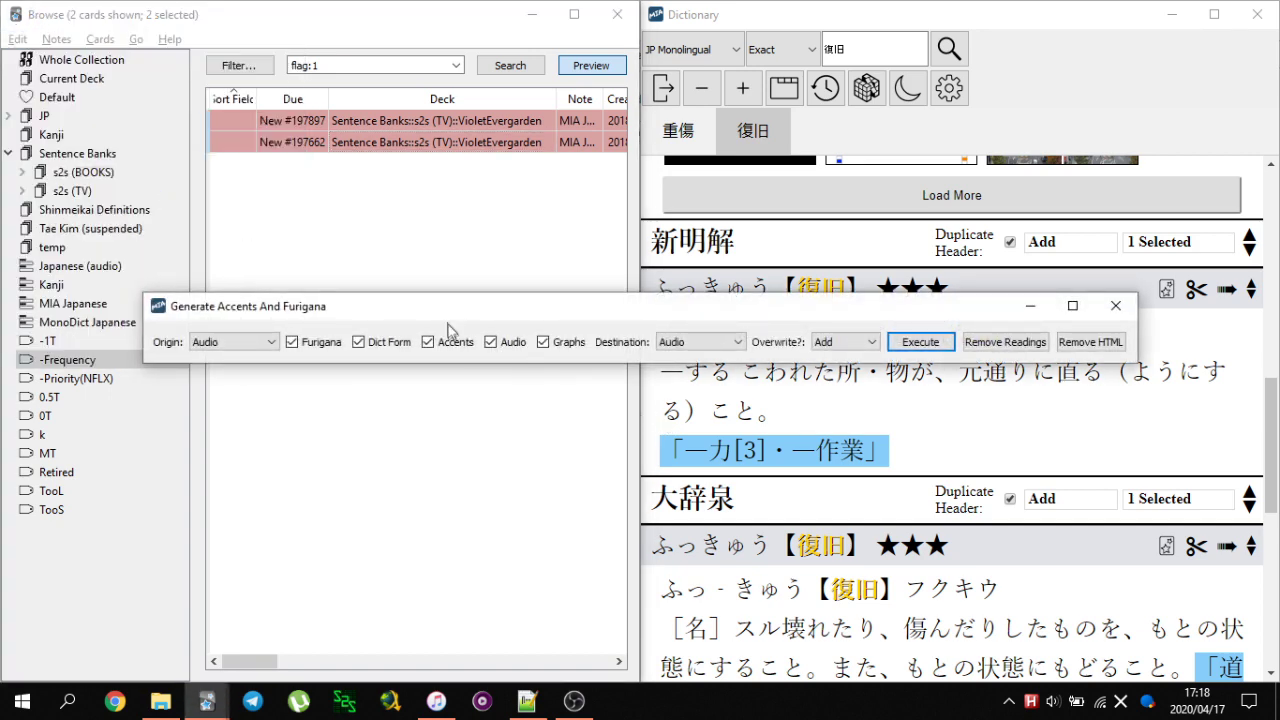
{"action": "left_click", "coordinate": [256, 346]}
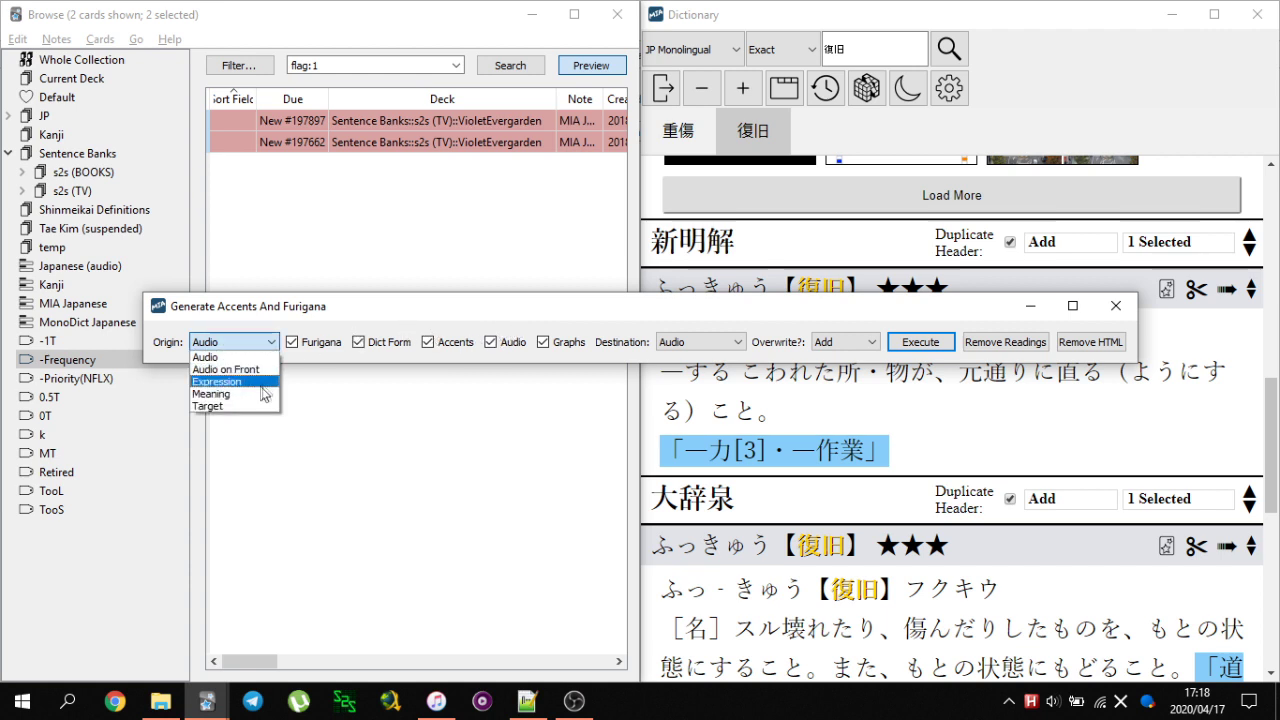
{"action": "left_click", "coordinate": [238, 382]}
{"action": "left_click", "coordinate": [700, 342]}
{"action": "left_click", "coordinate": [712, 382]}
- Exclude Graphs and Audio, set the mode to Overwrite, and generate the furigana and accents
{"action": "left_click", "coordinate": [552, 344]}
{"action": "left_click", "coordinate": [508, 344]}
{"action": "left_click", "coordinate": [845, 342]}
{"action": "left_click", "coordinate": [855, 370]}
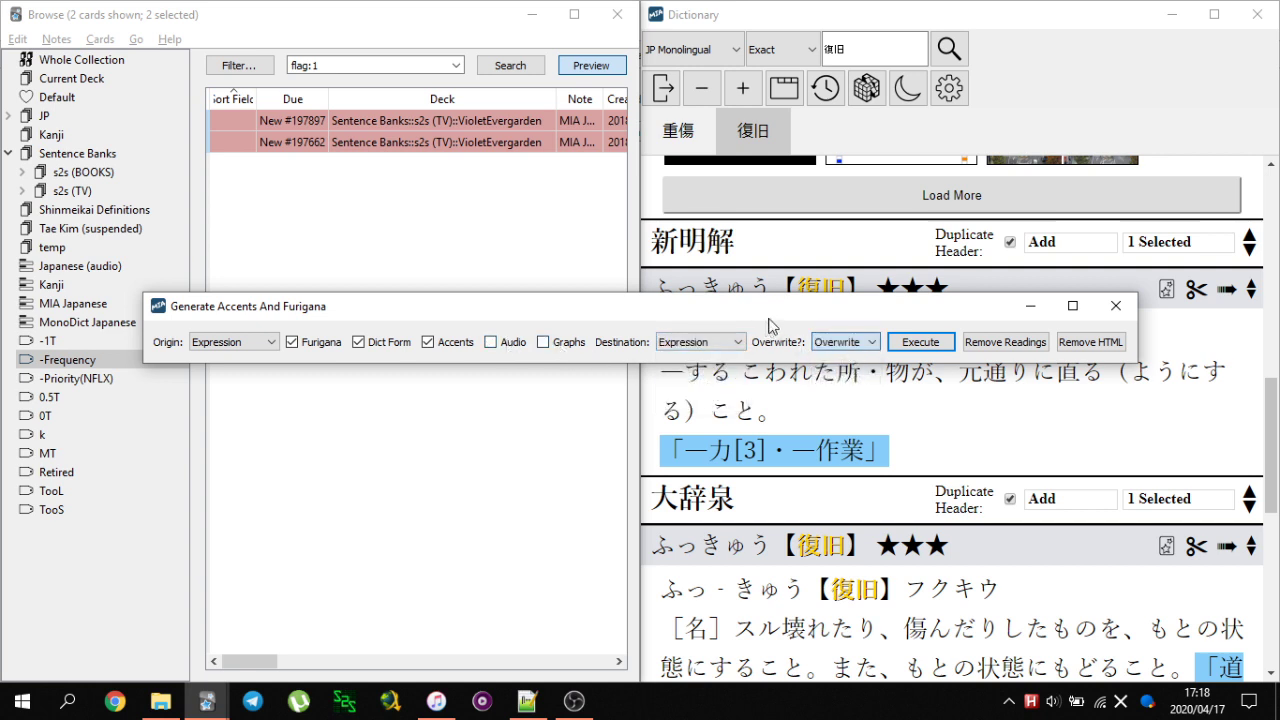
{"action": "left_click", "coordinate": [920, 344]}
{"action": "left_click", "coordinate": [713, 366]}
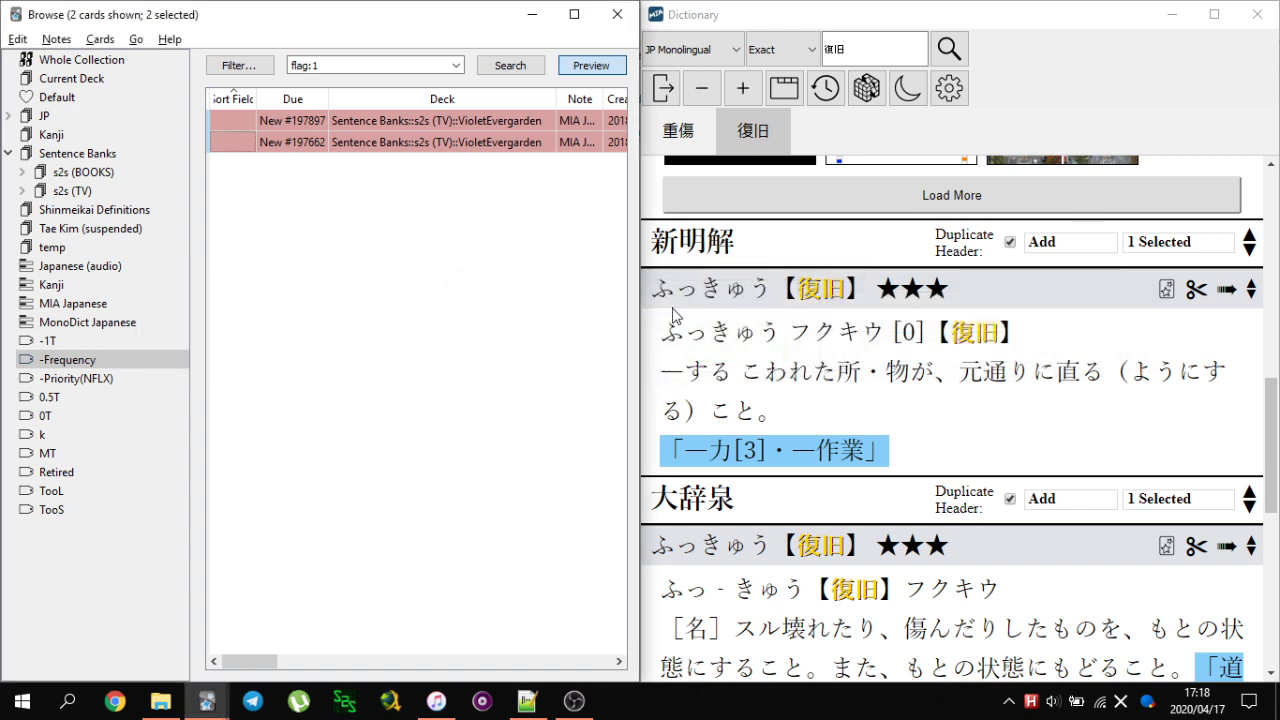
- Enter x in the Audio on Front field of the 重傷 card and check its Expression field
{"action": "left_click", "coordinate": [454, 125]}
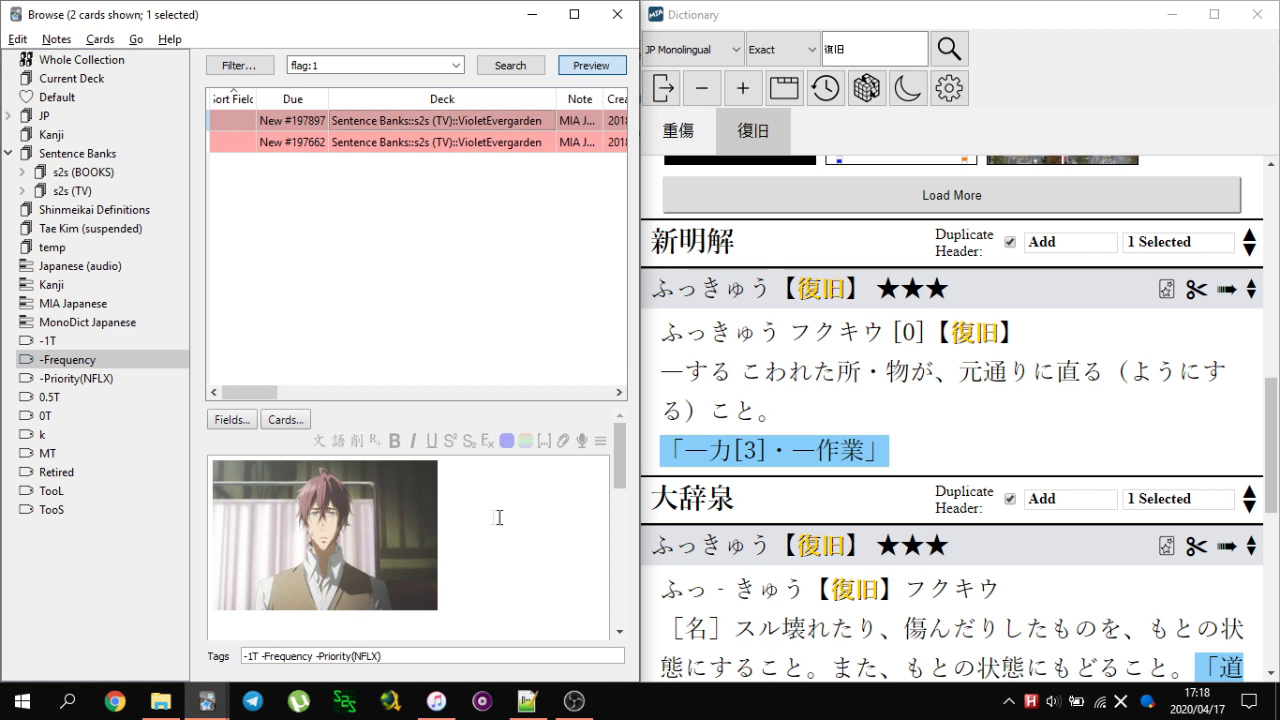
{"action": "scroll", "coordinate": [499, 517], "scroll_direction": "down", "scroll_amount": 3}
{"action": "scroll", "coordinate": [495, 515], "scroll_direction": "up", "scroll_amount": 3}
{"action": "scroll", "coordinate": [489, 511], "scroll_direction": "down", "scroll_amount": 5}
{"action": "scroll", "coordinate": [489, 511], "scroll_direction": "down", "scroll_amount": 3}
{"action": "scroll", "coordinate": [480, 560], "scroll_direction": "up", "scroll_amount": 2}
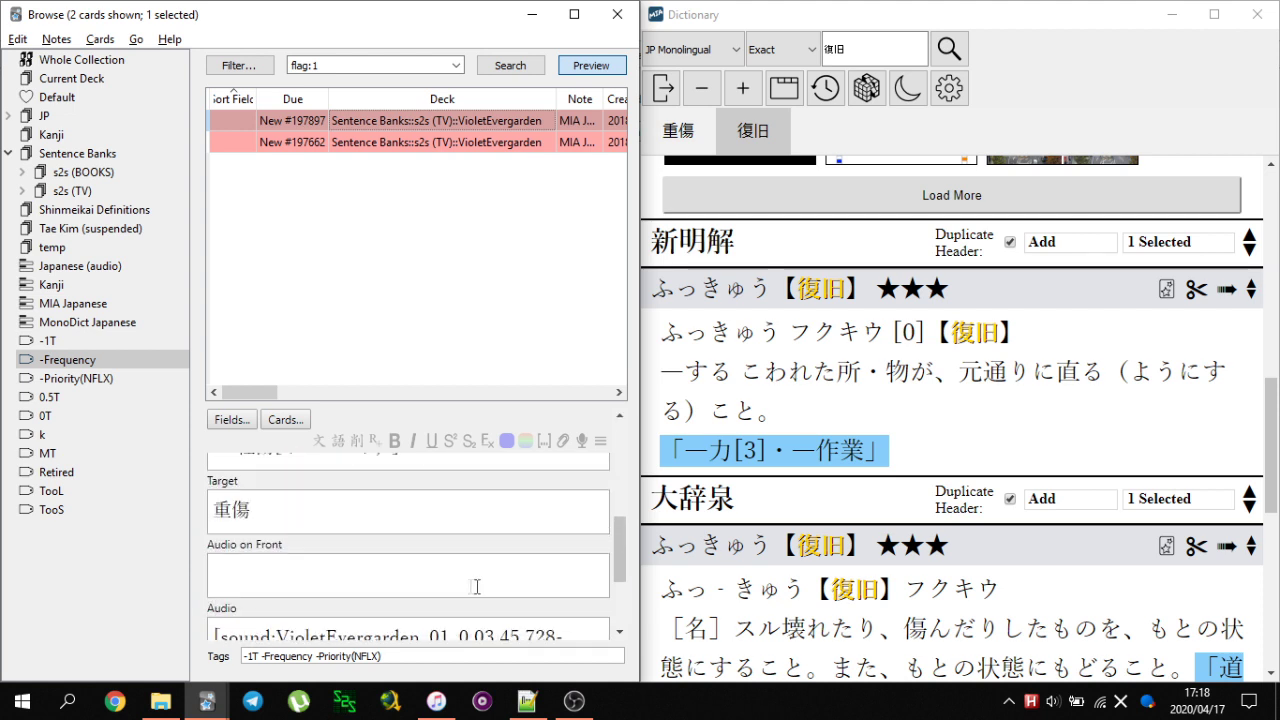
{"action": "left_click", "coordinate": [377, 569]}
{"action": "type", "text": "x"}
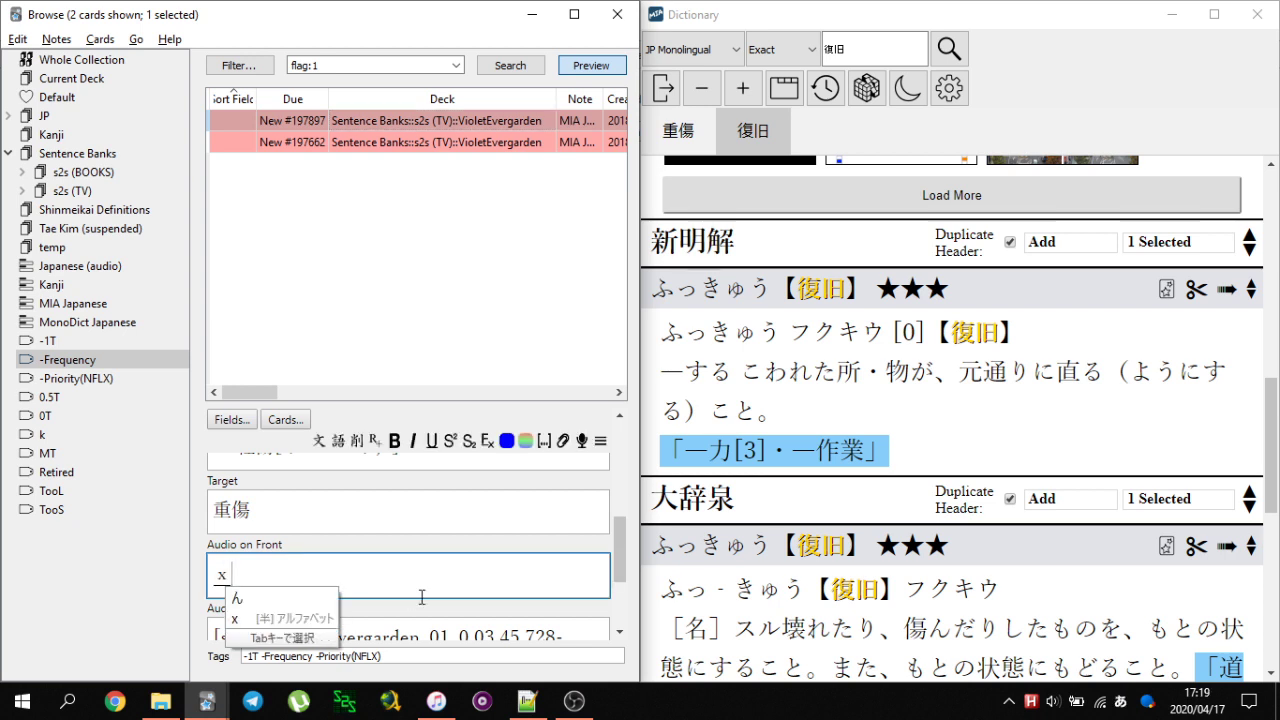
{"action": "key", "text": "Return"}
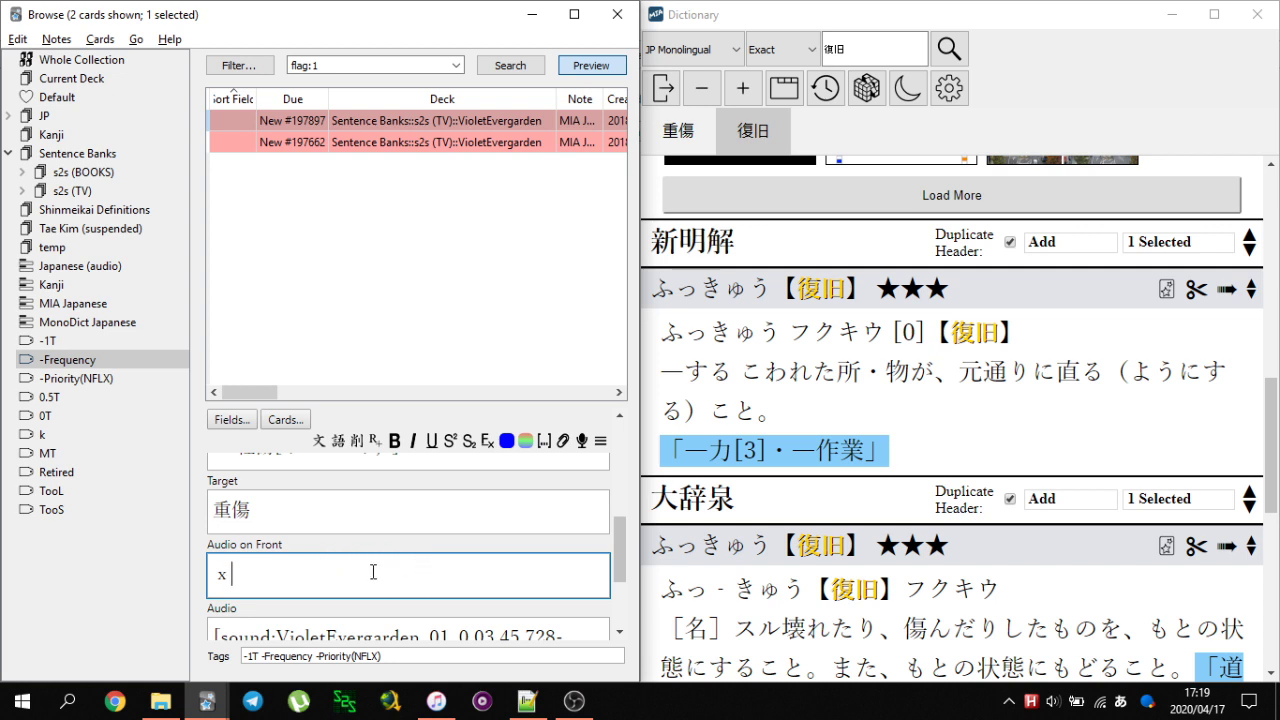
{"action": "scroll", "coordinate": [366, 589], "scroll_direction": "down", "scroll_amount": 1}
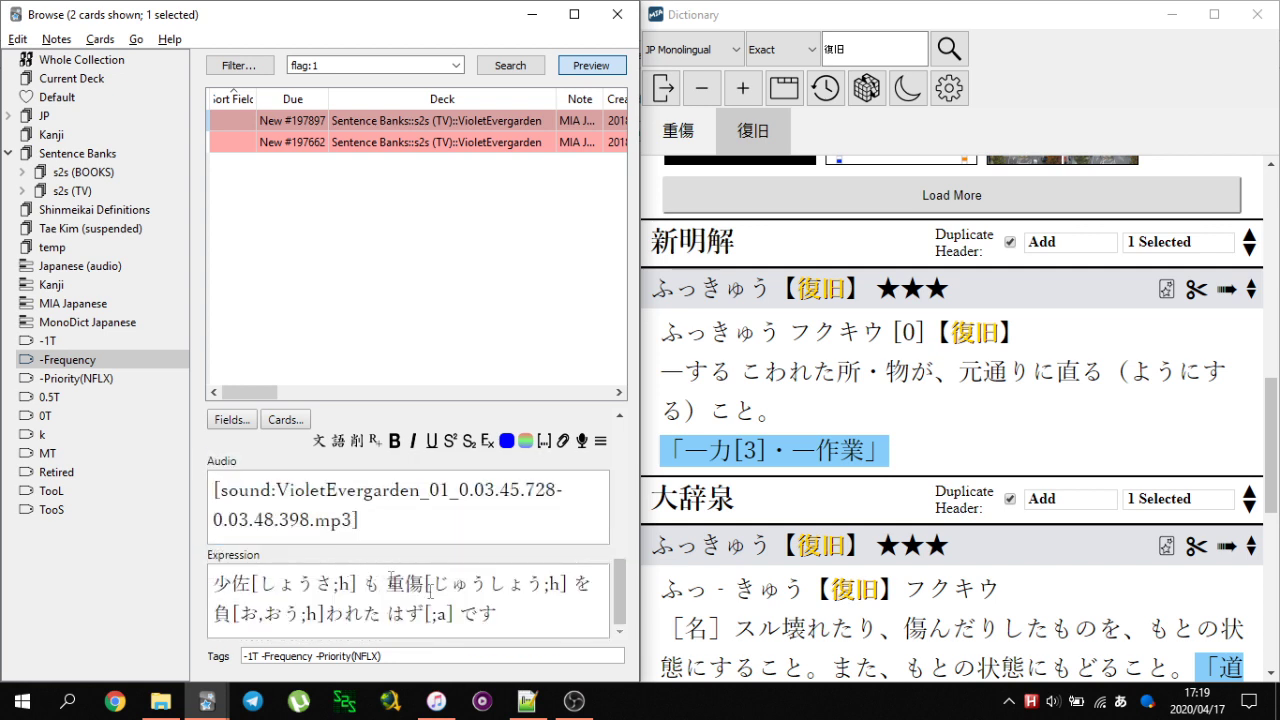
- Select both VioletEvergarden cards in the browser and remove their red flag
{"action": "scroll", "coordinate": [365, 592], "scroll_direction": "up", "scroll_amount": 2}
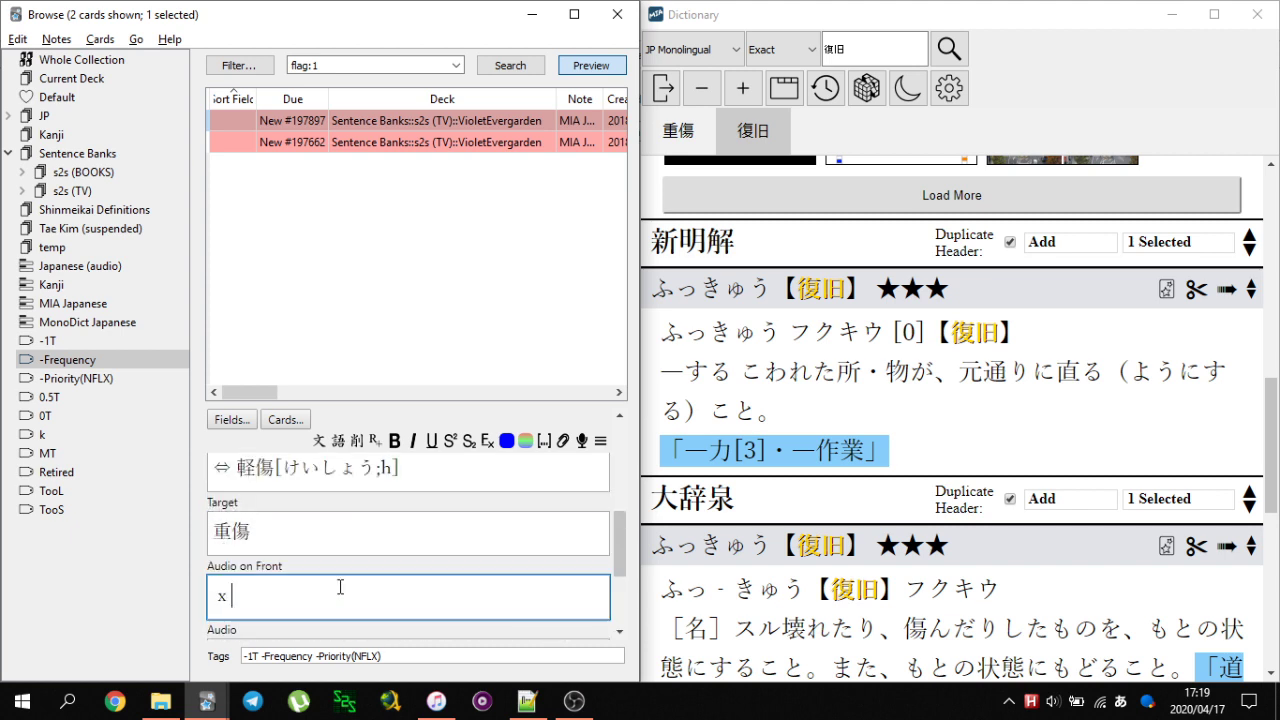
{"action": "left_click", "coordinate": [490, 141], "text": "shift"}
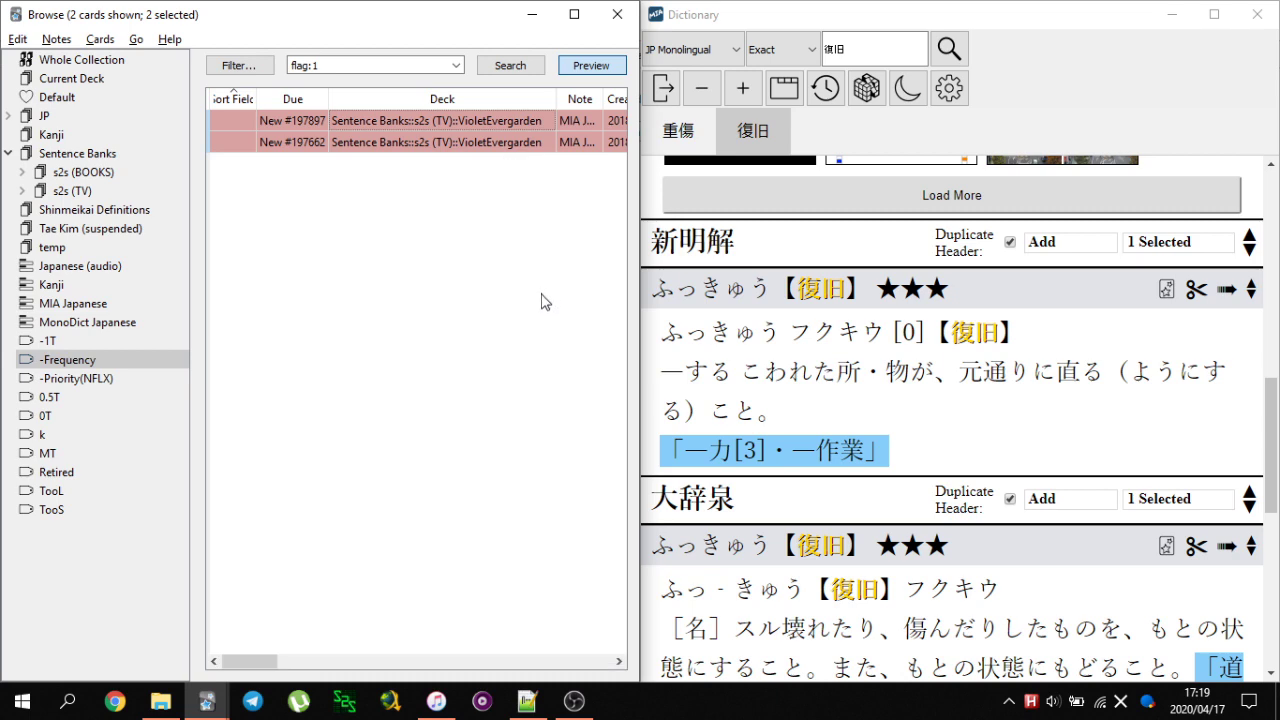
{"action": "key", "text": "ctrl+1"}
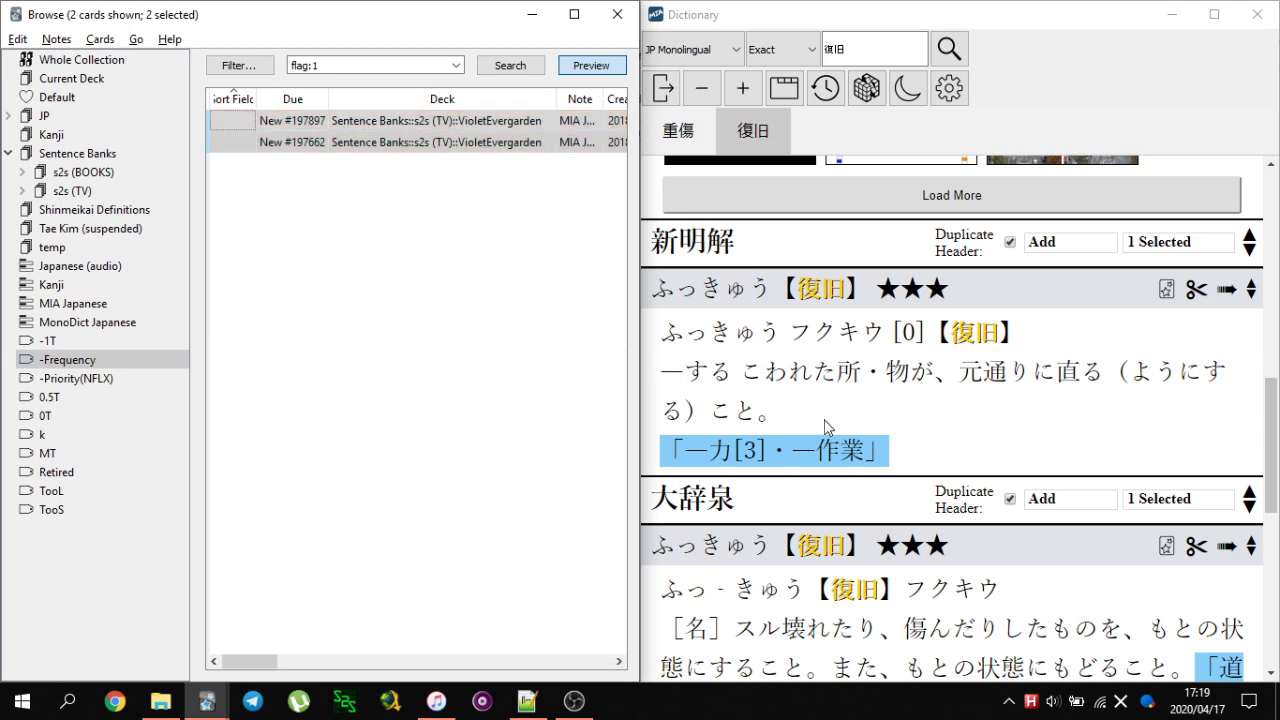
- Move the two selected cards to the temp deck
{"action": "key", "text": "ctrl+d"}
{"action": "scroll", "coordinate": [798, 415], "scroll_direction": "up", "scroll_amount": 5}
{"action": "scroll", "coordinate": [798, 412], "scroll_direction": "up", "scroll_amount": 1}
{"action": "scroll", "coordinate": [800, 415], "scroll_direction": "down", "scroll_amount": 12}
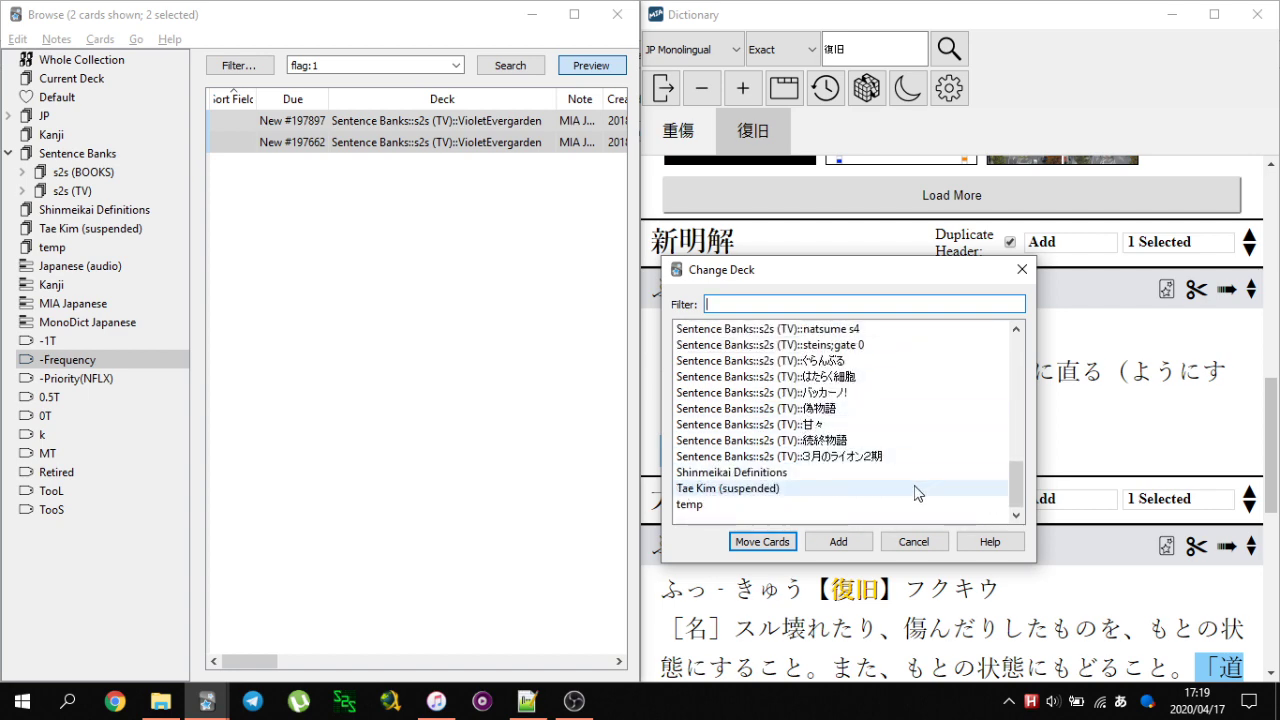
{"action": "scroll", "coordinate": [739, 430], "scroll_direction": "up", "scroll_amount": 5}
{"action": "scroll", "coordinate": [739, 430], "scroll_direction": "up", "scroll_amount": 6}
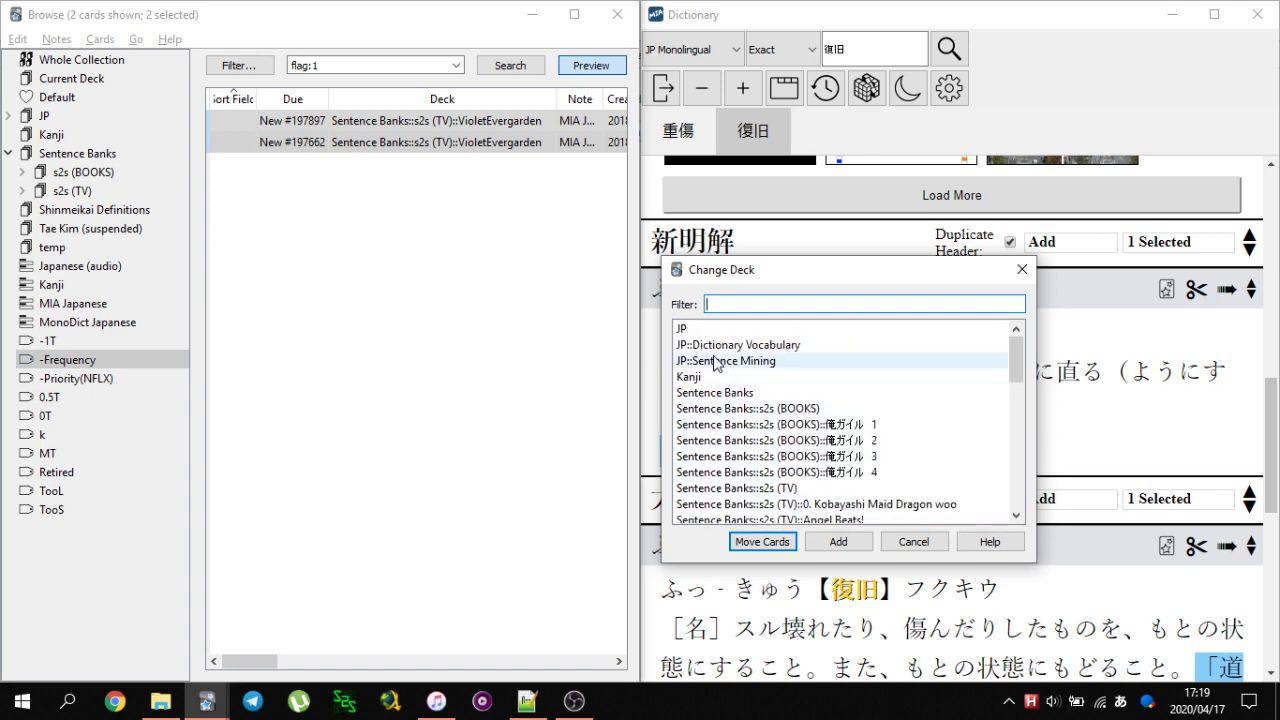
{"action": "scroll", "coordinate": [735, 440], "scroll_direction": "down", "scroll_amount": 15}
{"action": "double_click", "coordinate": [714, 512]}
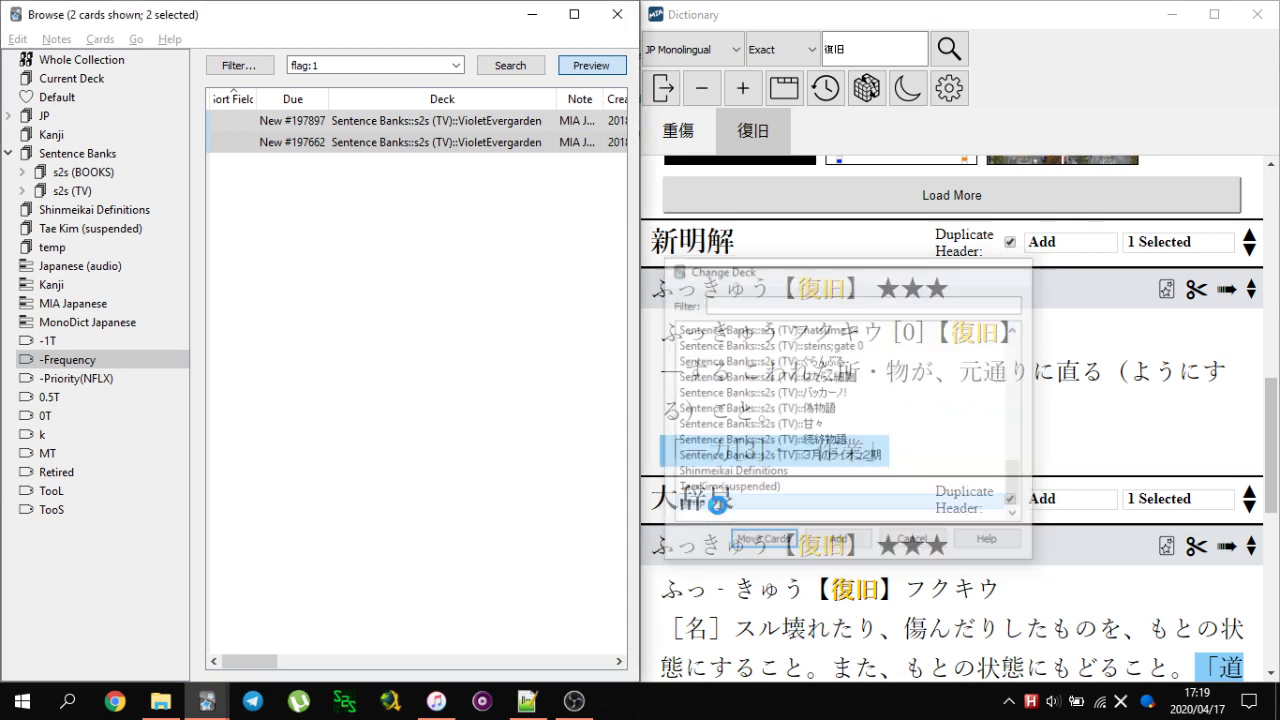
- Close the card browser and dictionary, start studying the temp deck, and reveal the answer of the 復旧 card
{"action": "left_click", "coordinate": [617, 14]}
{"action": "left_click", "coordinate": [1257, 14]}
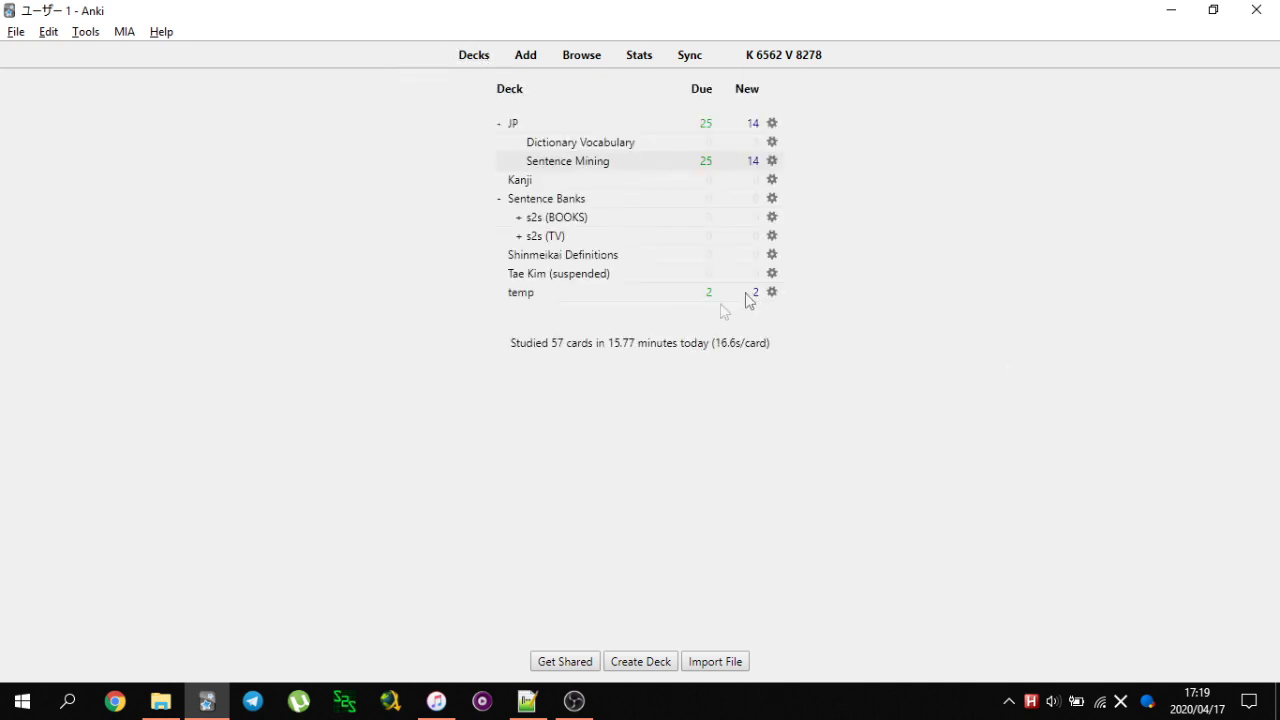
{"action": "left_click", "coordinate": [516, 298]}
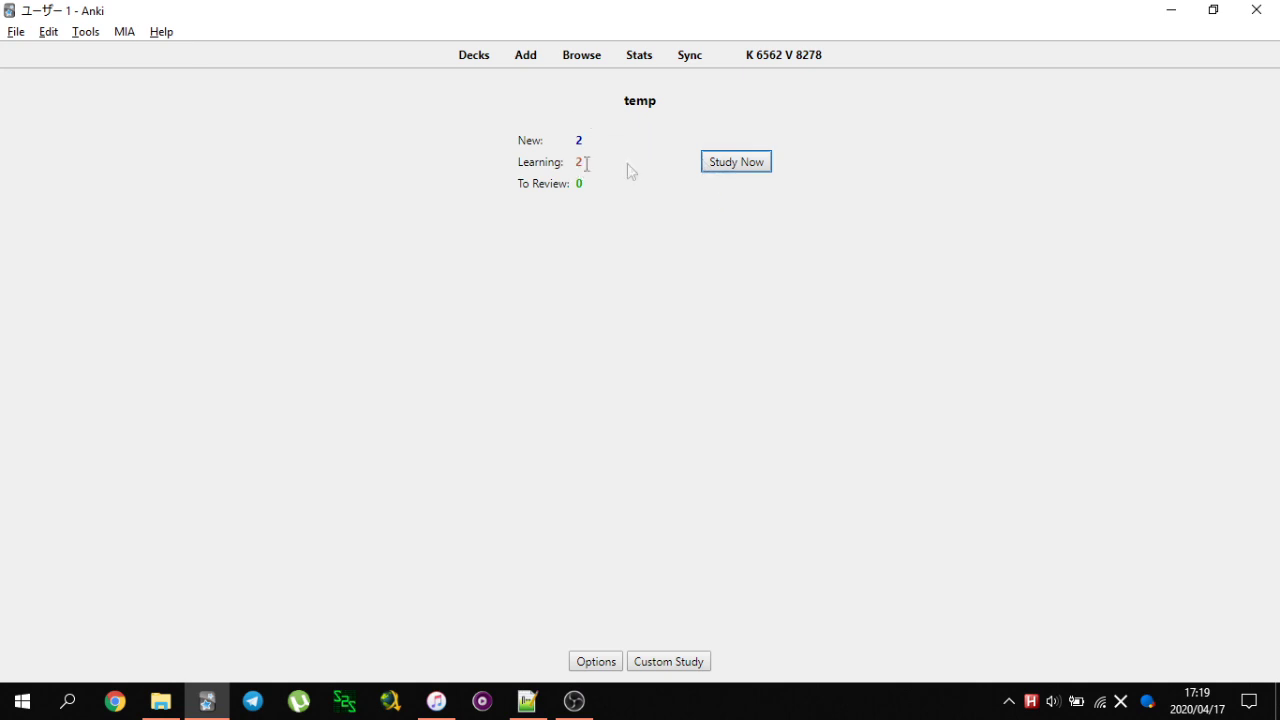
{"action": "left_click", "coordinate": [740, 164]}
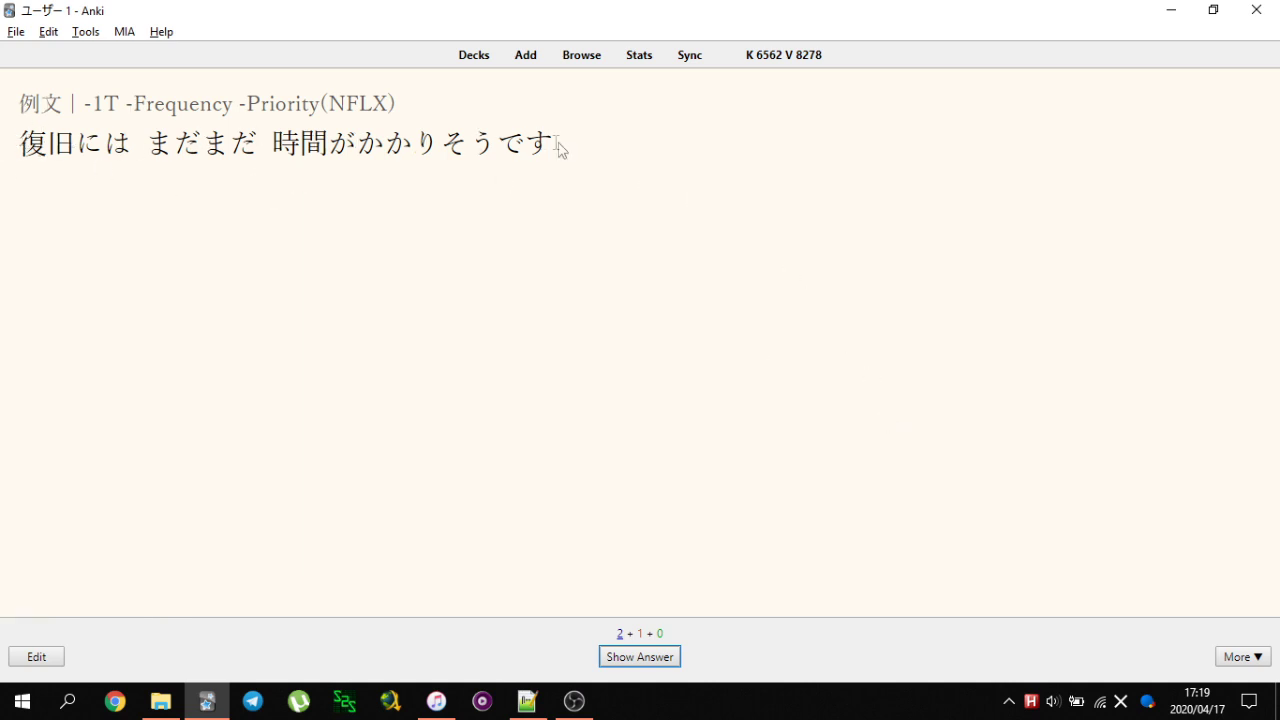
{"action": "key", "text": "space"}
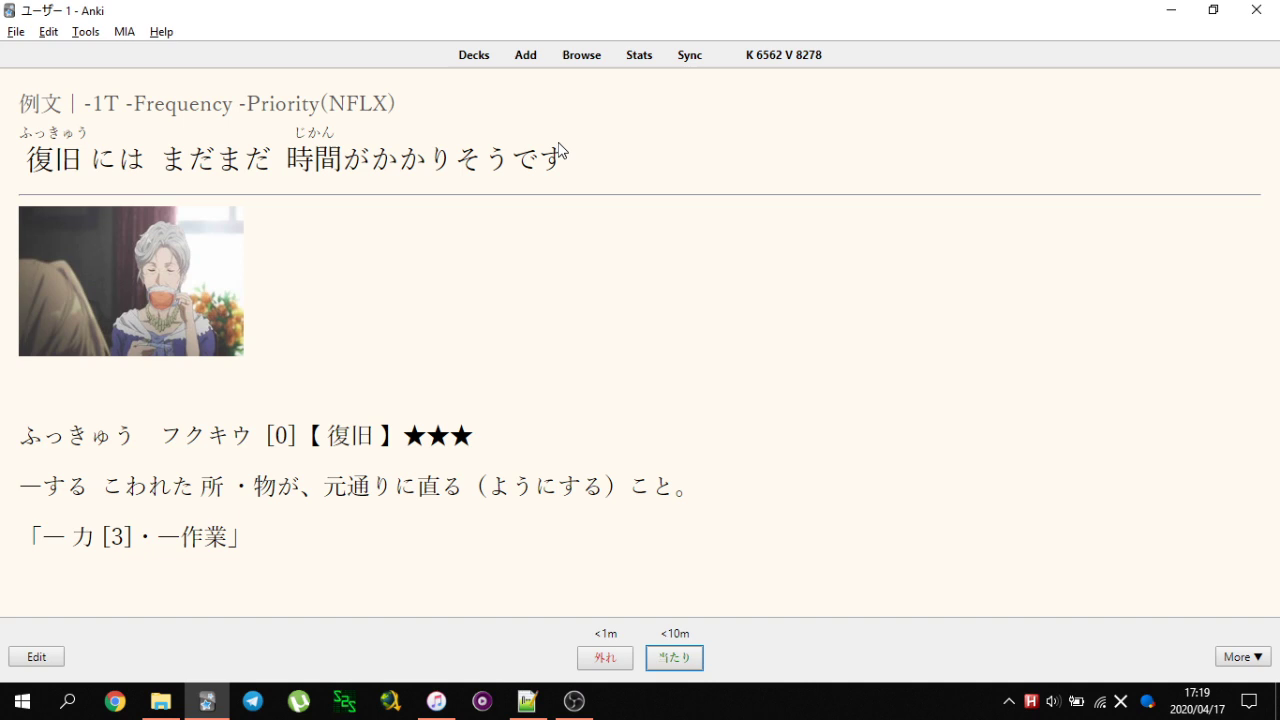